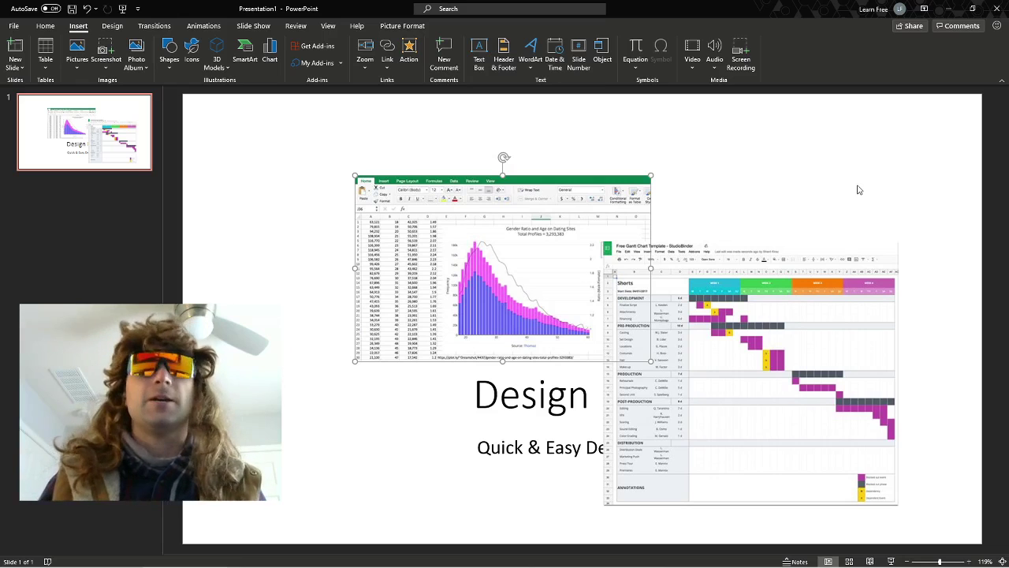
Step: Move the spreadsheet screenshot to the top-left and the Gantt chart picture to the top-right
{"action": "left_click", "coordinate": [859, 189]}
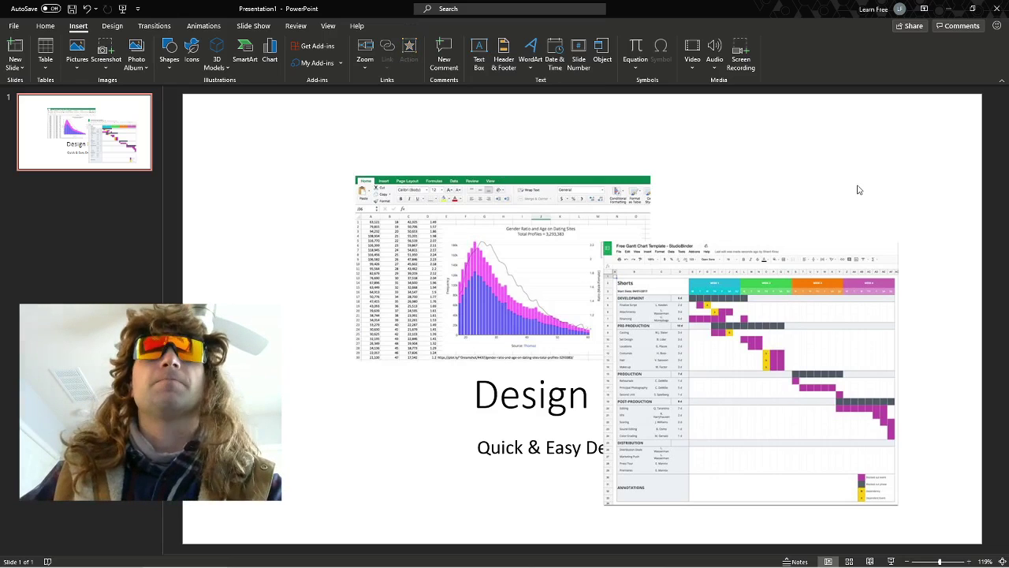
{"action": "left_click_drag", "start_coordinate": [525, 214], "coordinate": [355, 131]}
{"action": "left_click_drag", "start_coordinate": [748, 302], "coordinate": [816, 157]}
{"action": "left_click", "coordinate": [539, 395]}
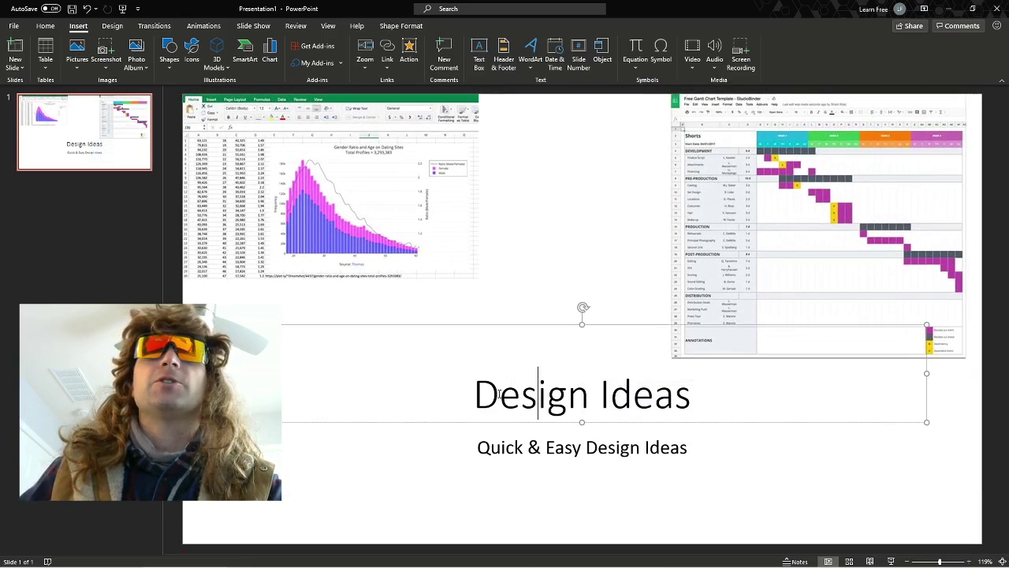
{"action": "left_click", "coordinate": [554, 236]}
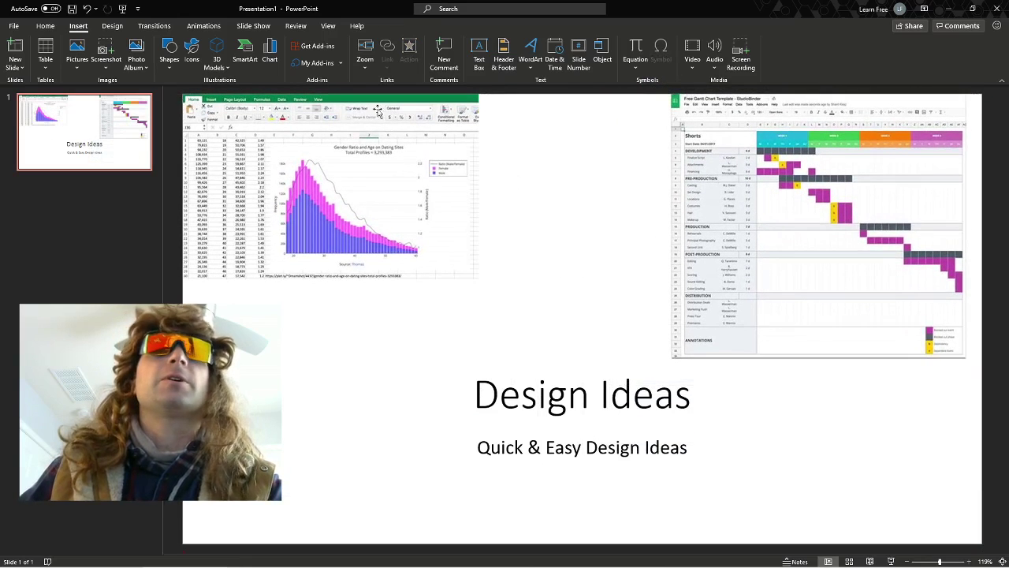
{"action": "left_click", "coordinate": [118, 27]}
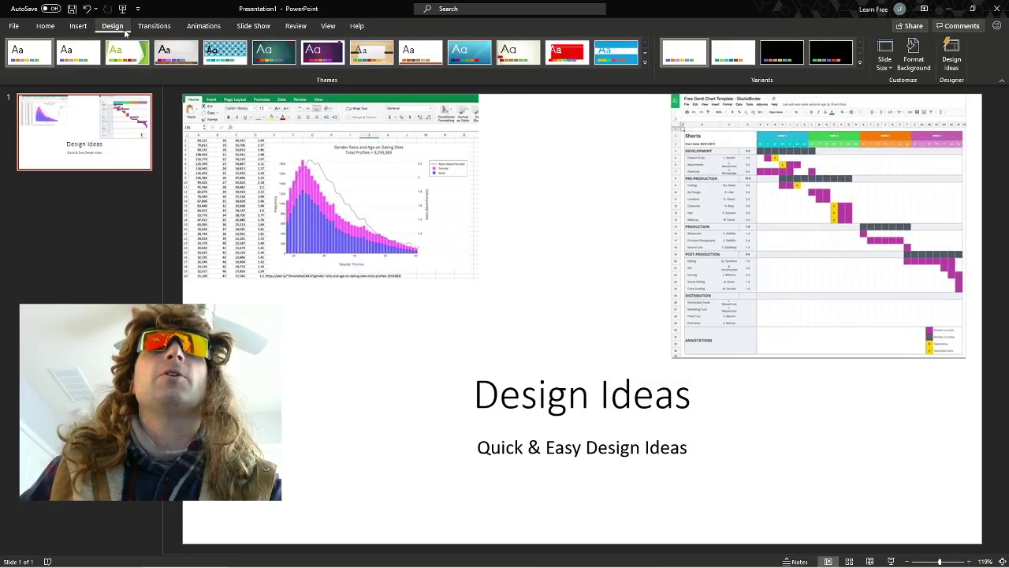
{"action": "left_click", "coordinate": [323, 54]}
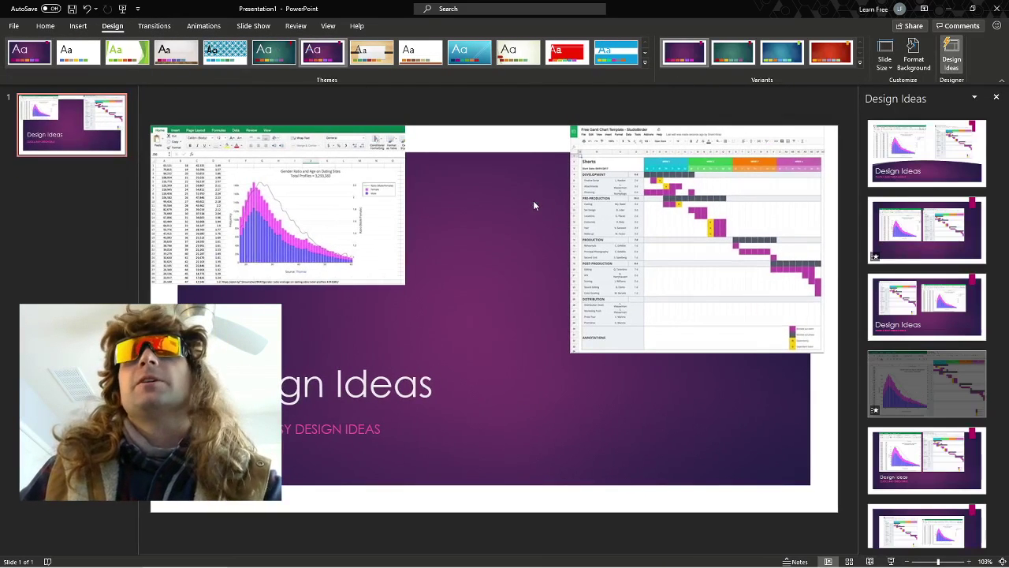
{"action": "left_click", "coordinate": [995, 96]}
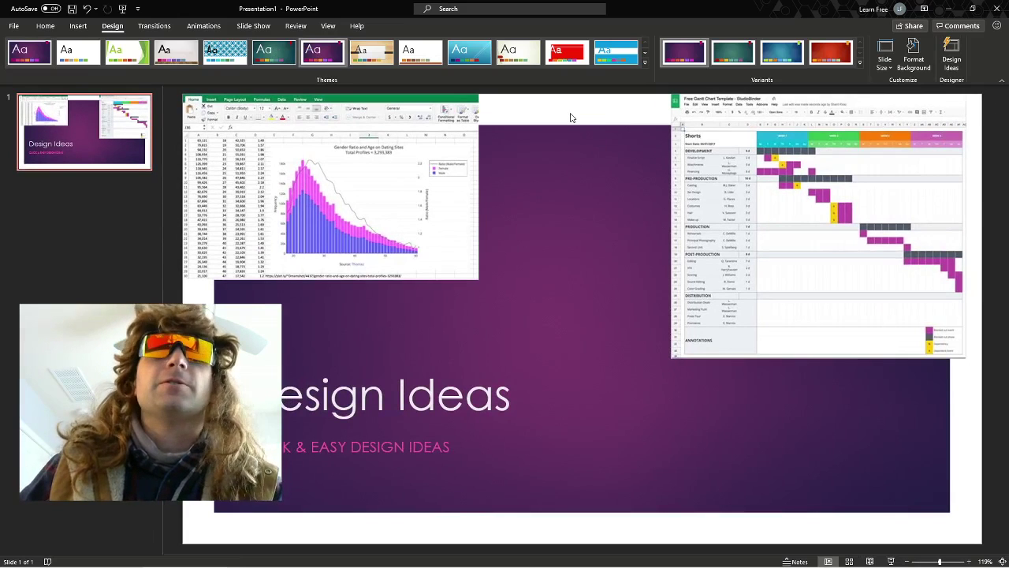
{"action": "key", "text": "ctrl+z"}
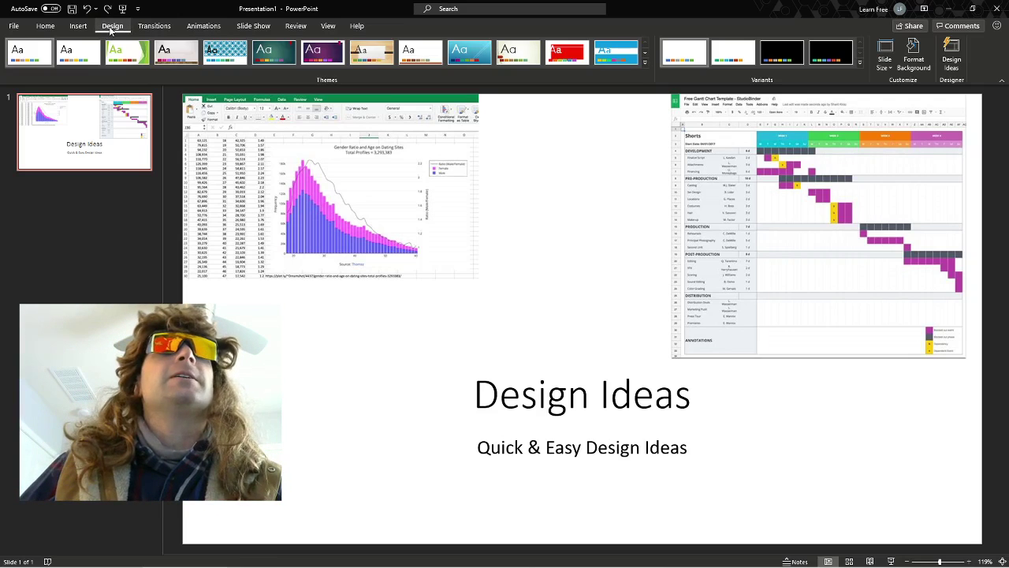
Step: Open Design Ideas and try the first several suggested layouts for the title slide
{"action": "left_click", "coordinate": [951, 55]}
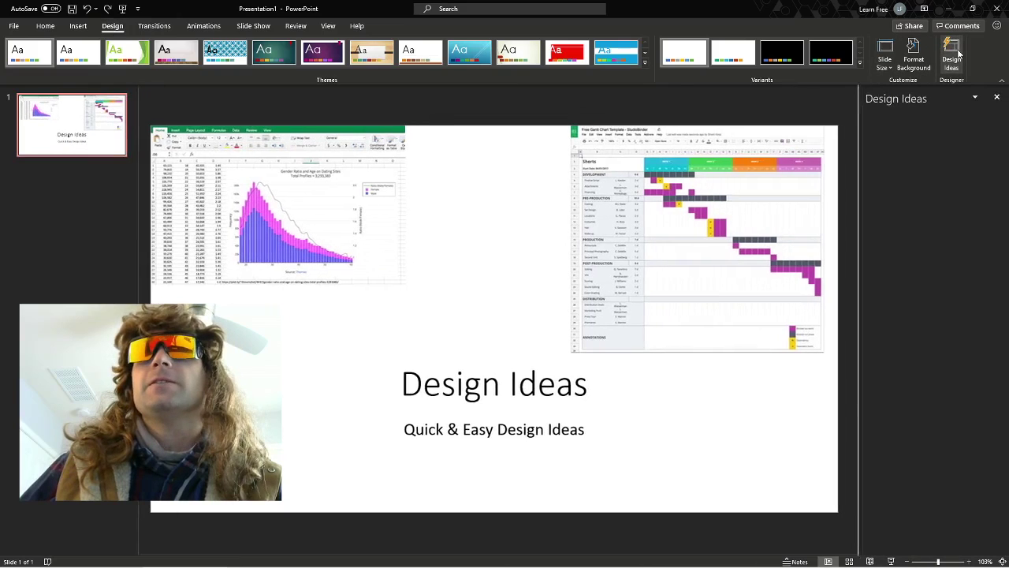
{"action": "left_click", "coordinate": [927, 311]}
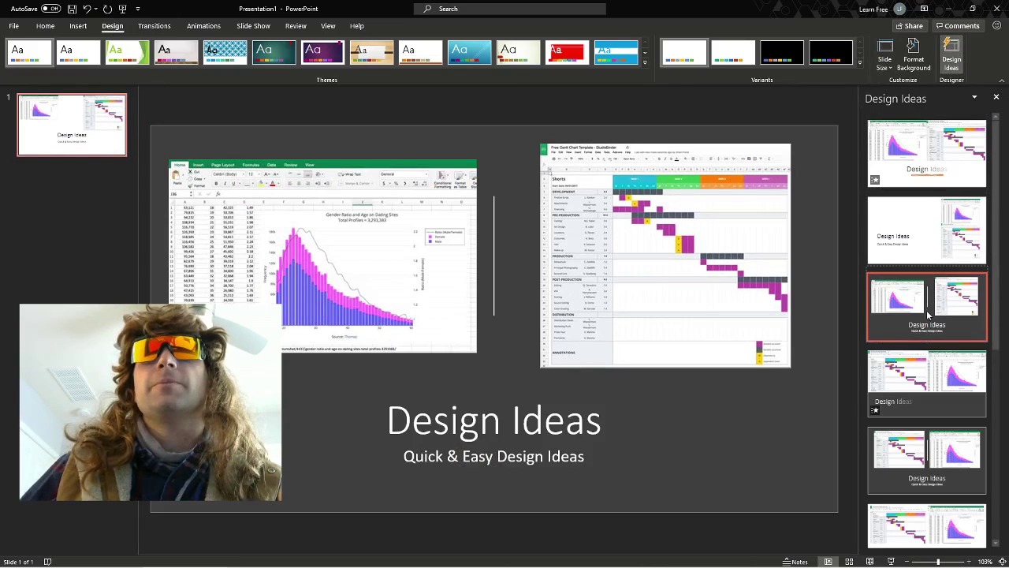
{"action": "left_click", "coordinate": [934, 415]}
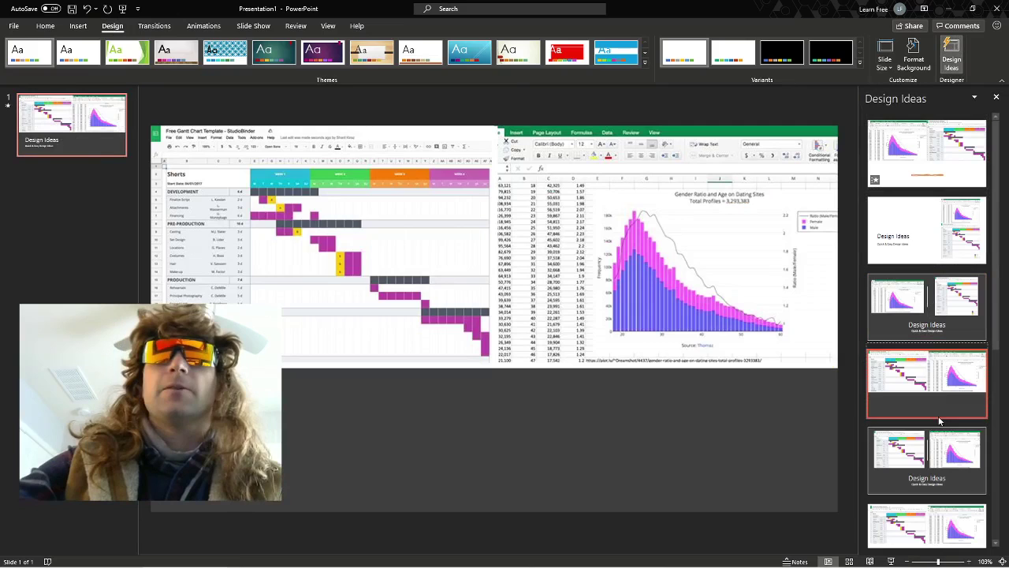
{"action": "left_click", "coordinate": [938, 419]}
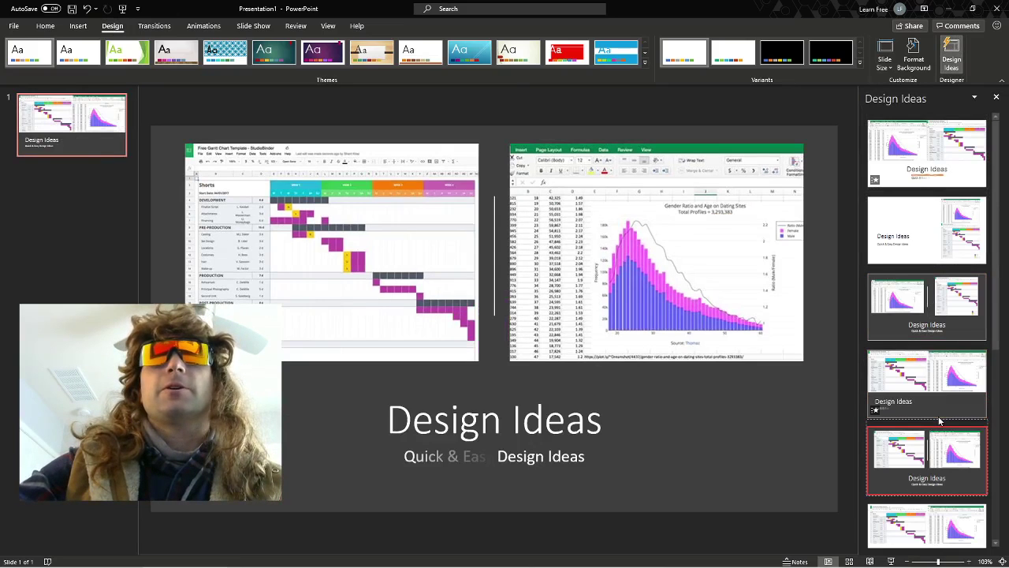
{"action": "scroll", "coordinate": [939, 422], "scroll_direction": "down", "scroll_amount": 1}
{"action": "left_click", "coordinate": [938, 421]}
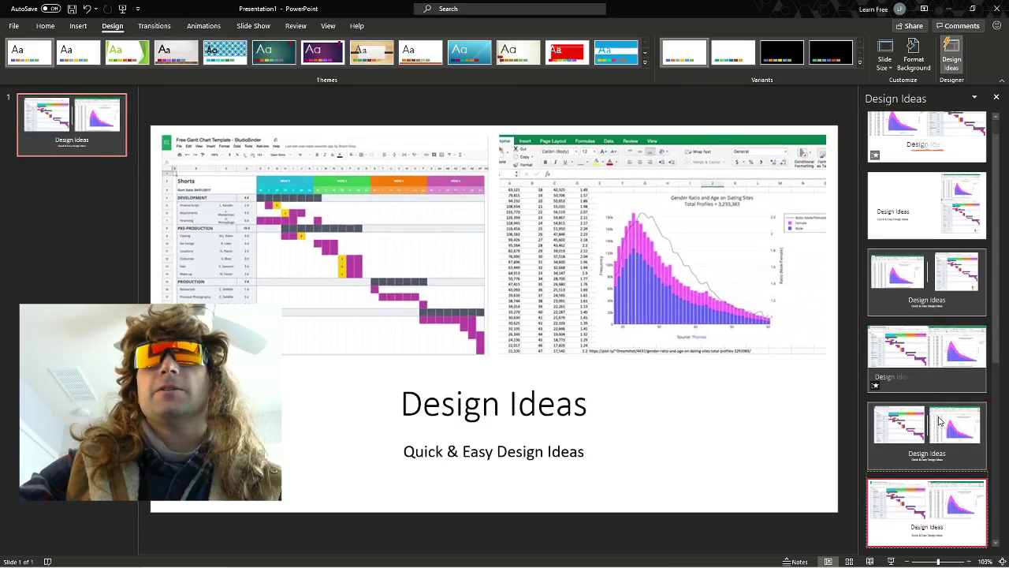
{"action": "left_click", "coordinate": [939, 422]}
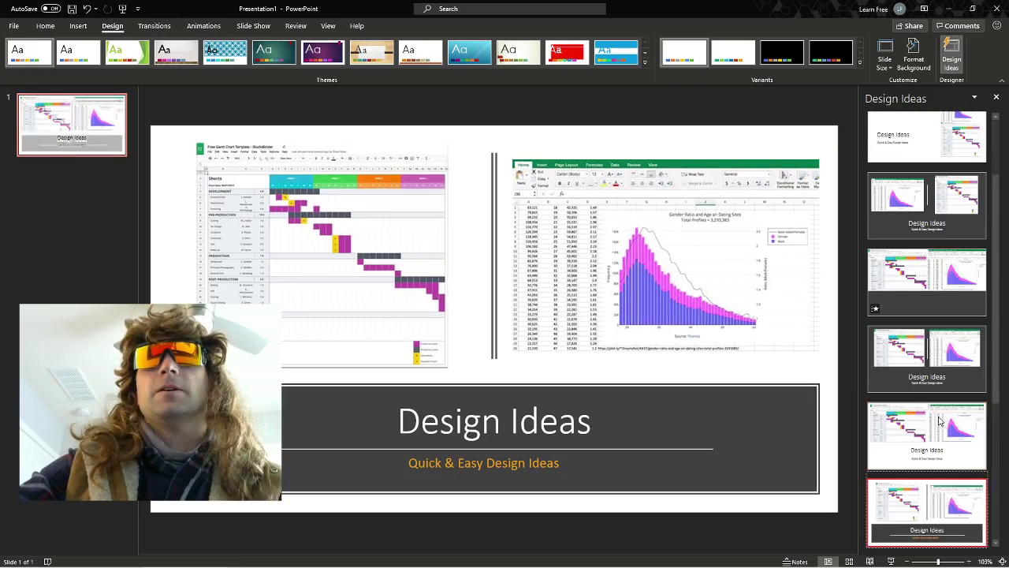
{"action": "left_click", "coordinate": [938, 422]}
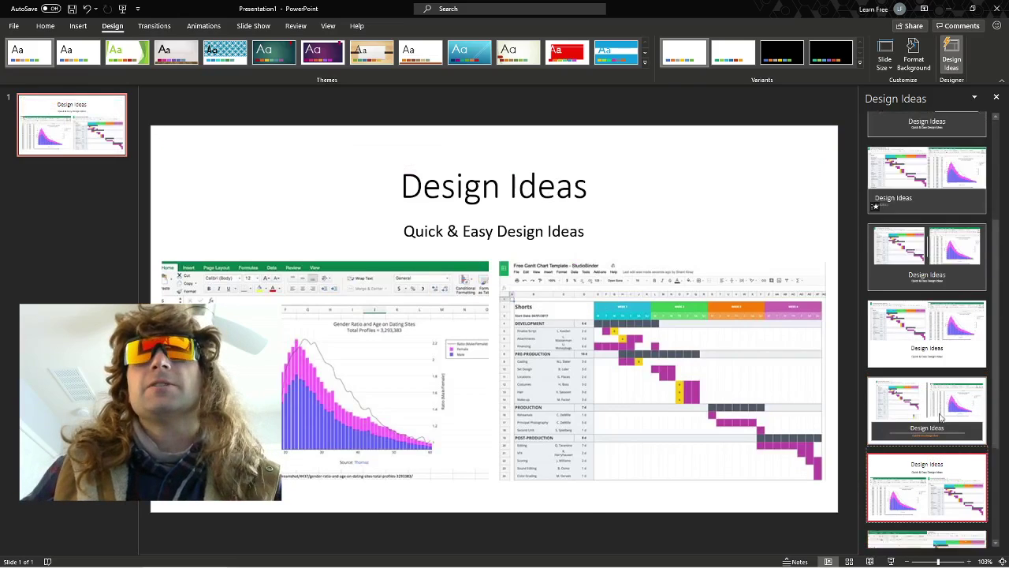
Step: Load more design suggestions and try the dark diagonal-band and torn-edge layouts
{"action": "left_click", "coordinate": [953, 540]}
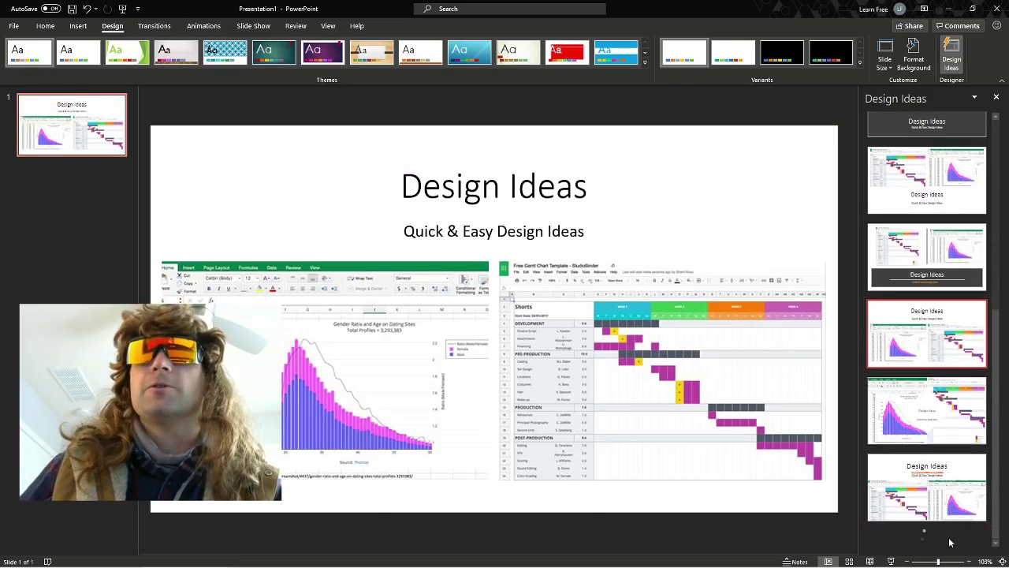
{"action": "scroll", "coordinate": [937, 447], "scroll_direction": "down", "scroll_amount": 1}
{"action": "scroll", "coordinate": [937, 442], "scroll_direction": "down", "scroll_amount": 3}
{"action": "left_click", "coordinate": [926, 347]}
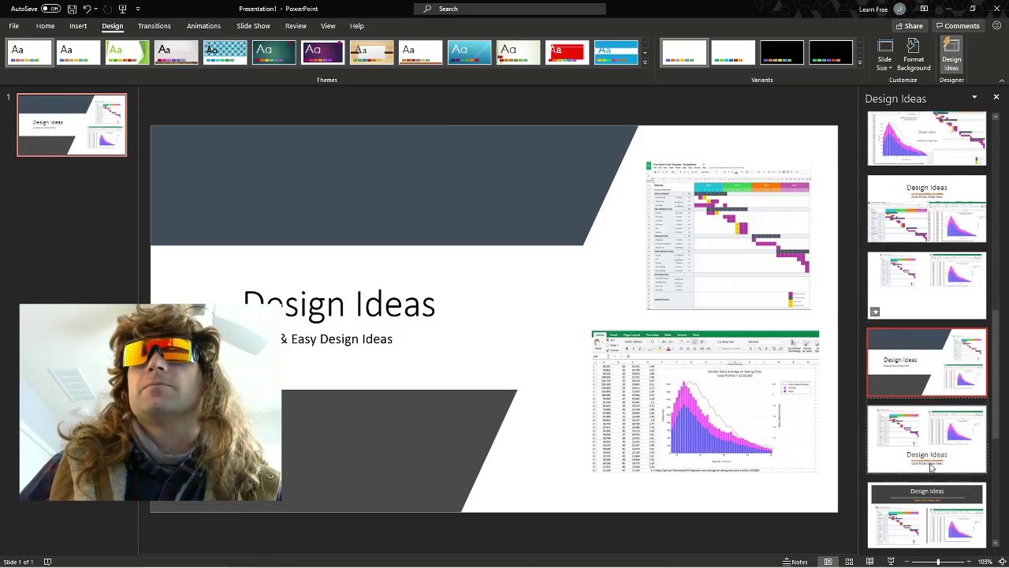
{"action": "scroll", "coordinate": [932, 455], "scroll_direction": "down", "scroll_amount": 3}
{"action": "left_click", "coordinate": [932, 430]}
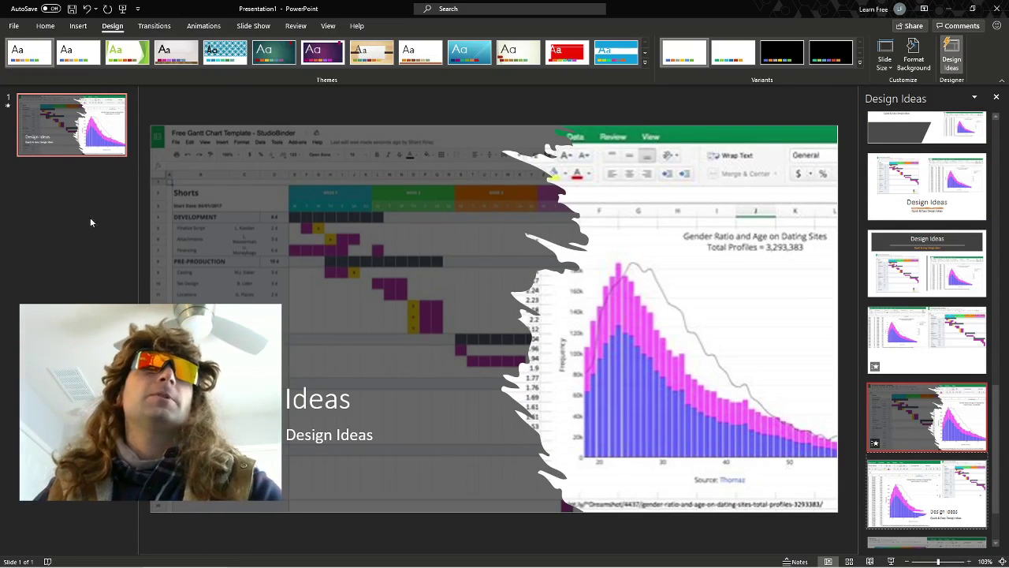
Step: Apply the layout with the orange-underlined 'Design Ideas' title
{"action": "left_click", "coordinate": [15, 30]}
{"action": "key", "text": "Escape"}
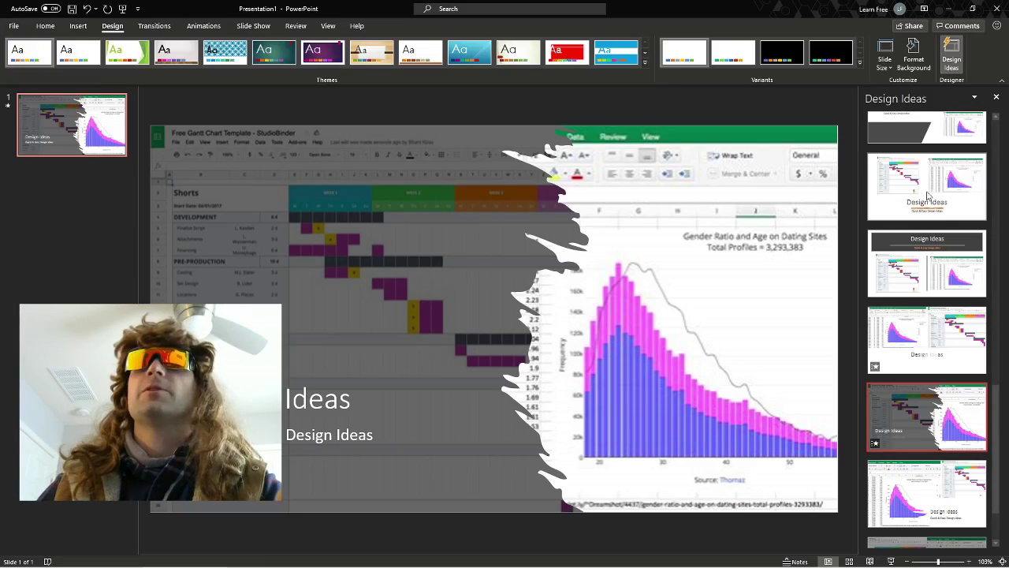
{"action": "left_click", "coordinate": [916, 179]}
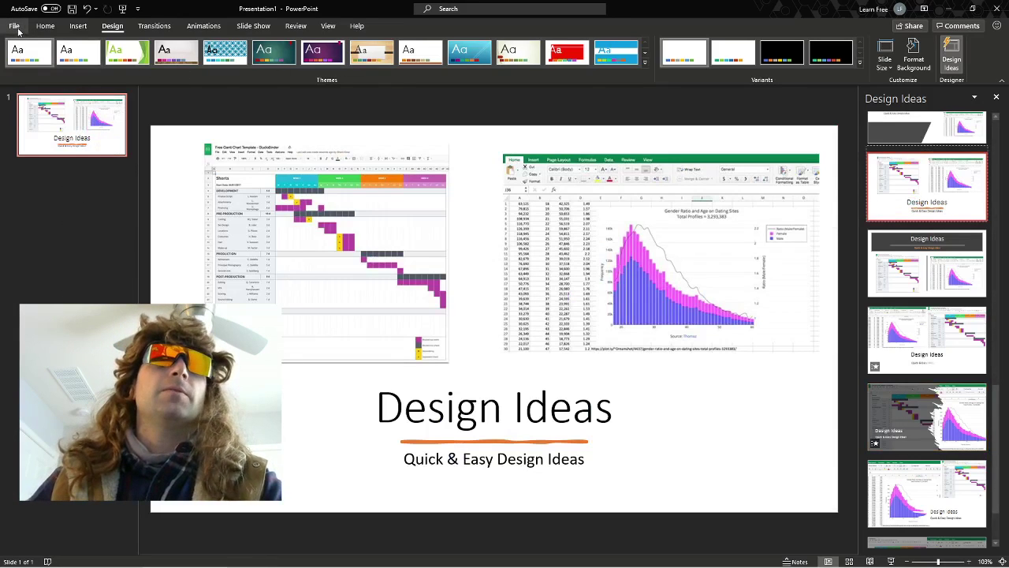
{"action": "left_click", "coordinate": [45, 26]}
Step: Add a blank second slide
{"action": "left_click", "coordinate": [78, 26]}
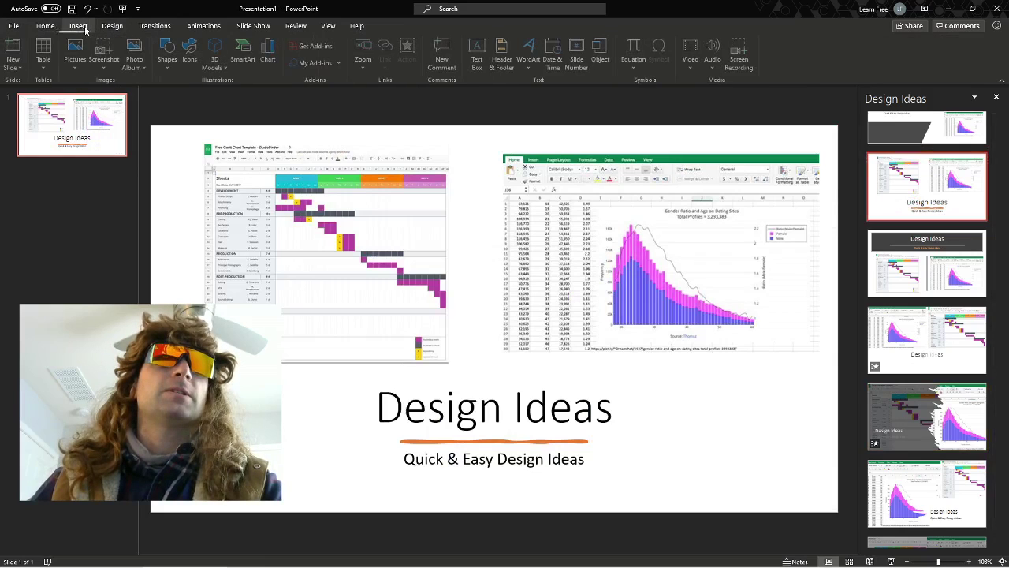
{"action": "left_click", "coordinate": [13, 63]}
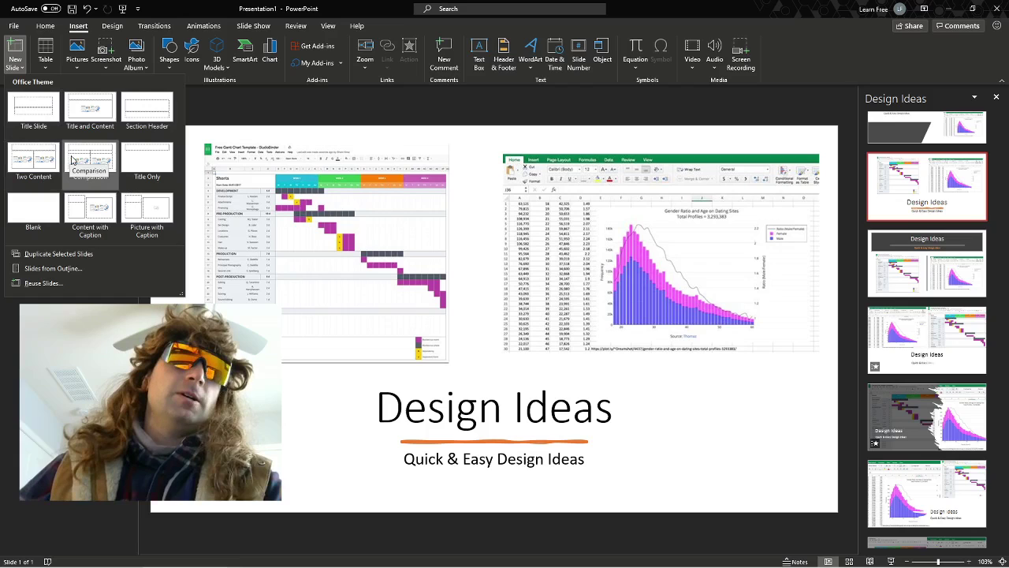
{"action": "left_click", "coordinate": [36, 209]}
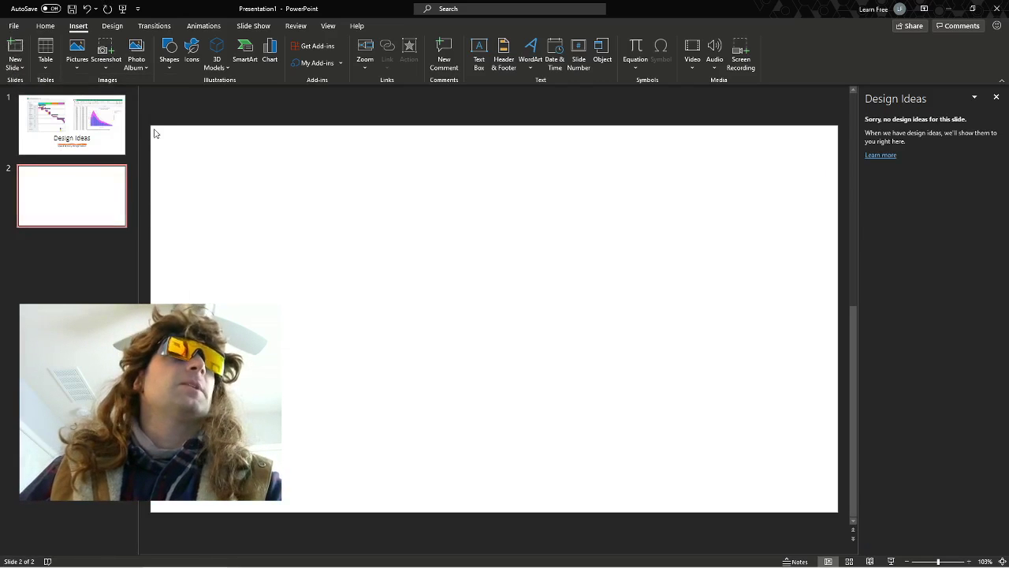
Step: Insert the five pictures from this device, Alan Bradley through Macho Man
{"action": "left_click", "coordinate": [78, 61]}
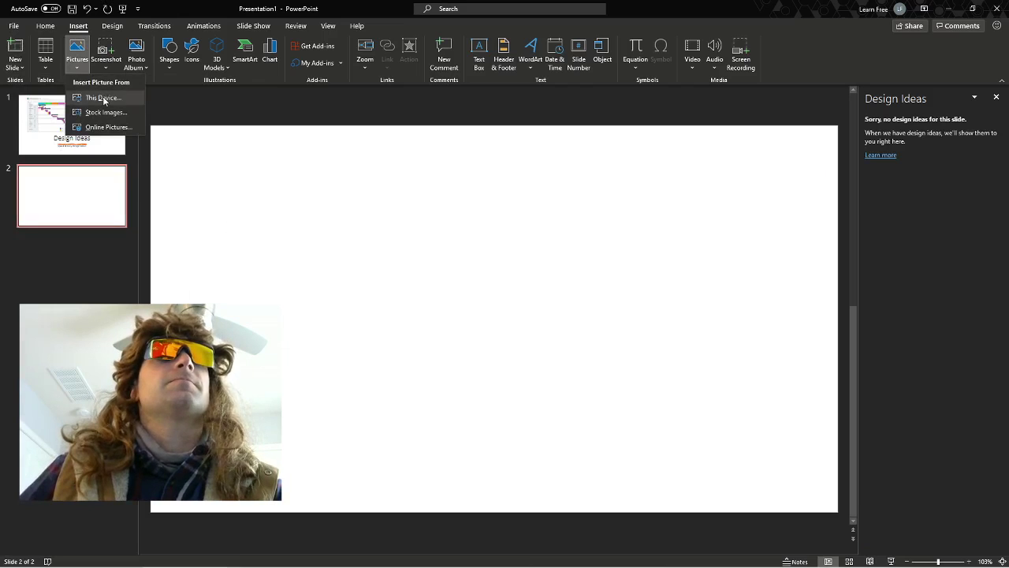
{"action": "left_click", "coordinate": [103, 98]}
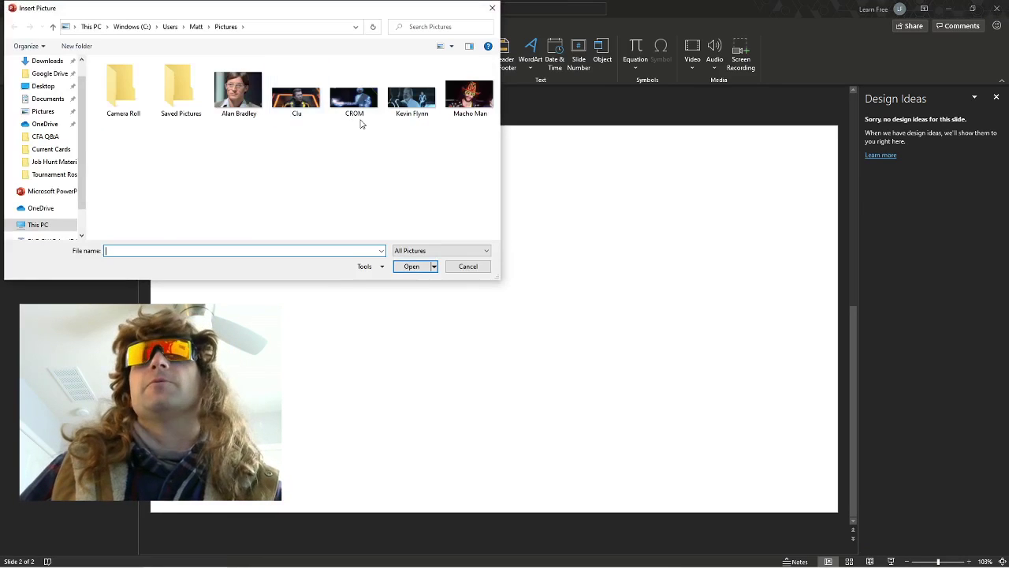
{"action": "left_click", "coordinate": [239, 93]}
{"action": "left_click", "coordinate": [458, 93], "text": "shift"}
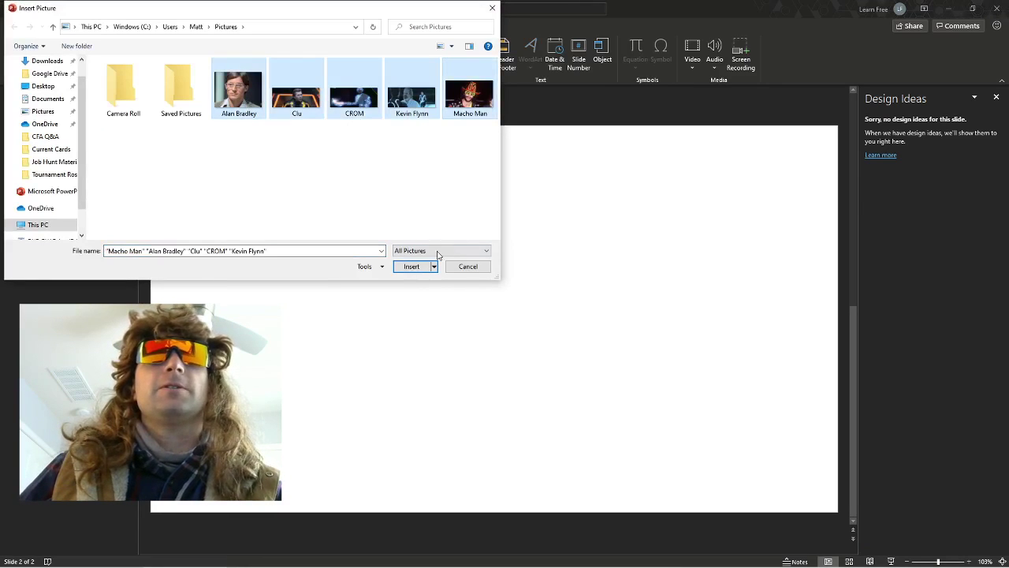
{"action": "left_click", "coordinate": [413, 267]}
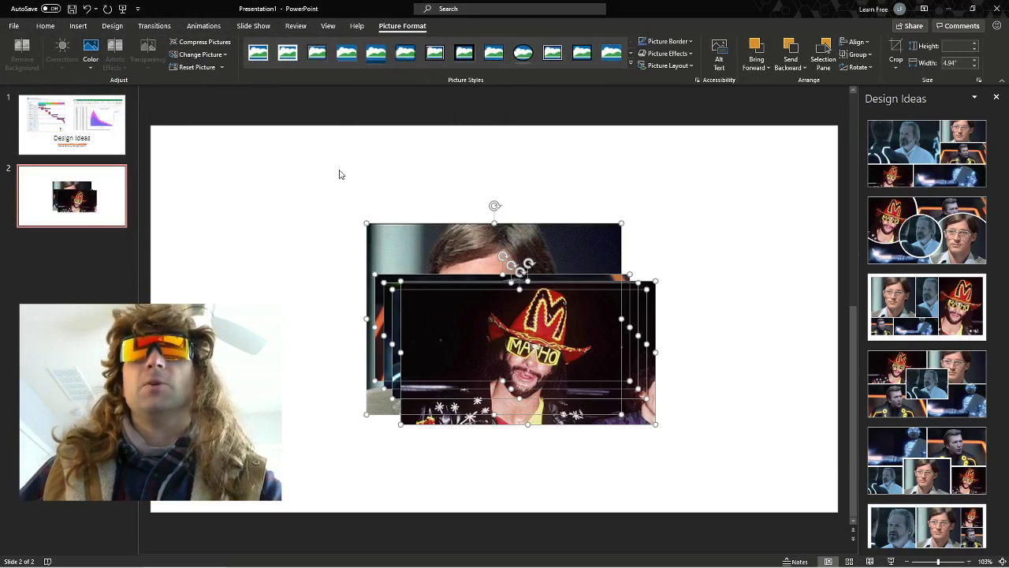
Step: Reopen Design Ideas on slide 2 and apply the first five-picture collage
{"action": "scroll", "coordinate": [908, 167], "scroll_direction": "down", "scroll_amount": 1}
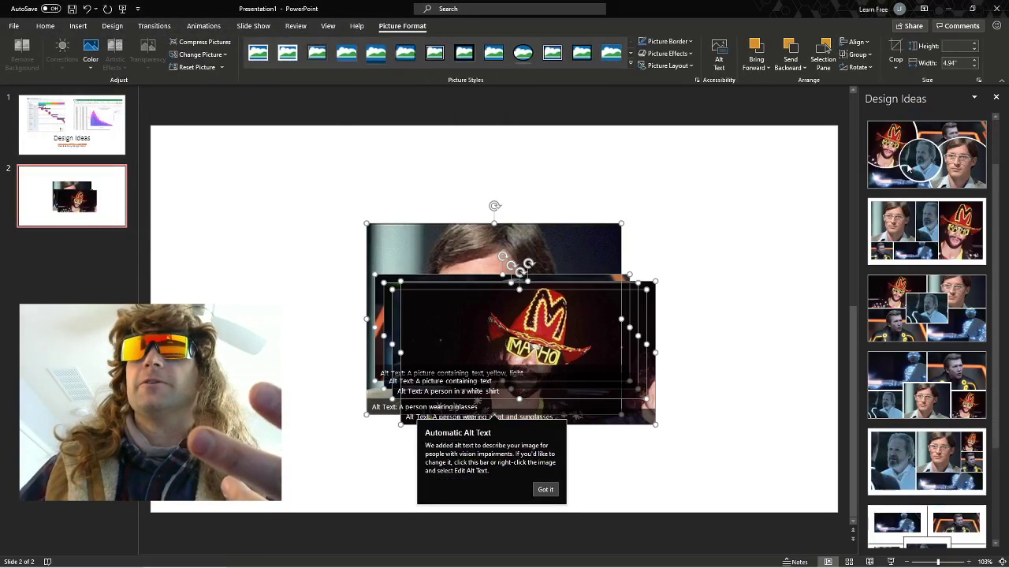
{"action": "scroll", "coordinate": [909, 168], "scroll_direction": "up", "scroll_amount": 1}
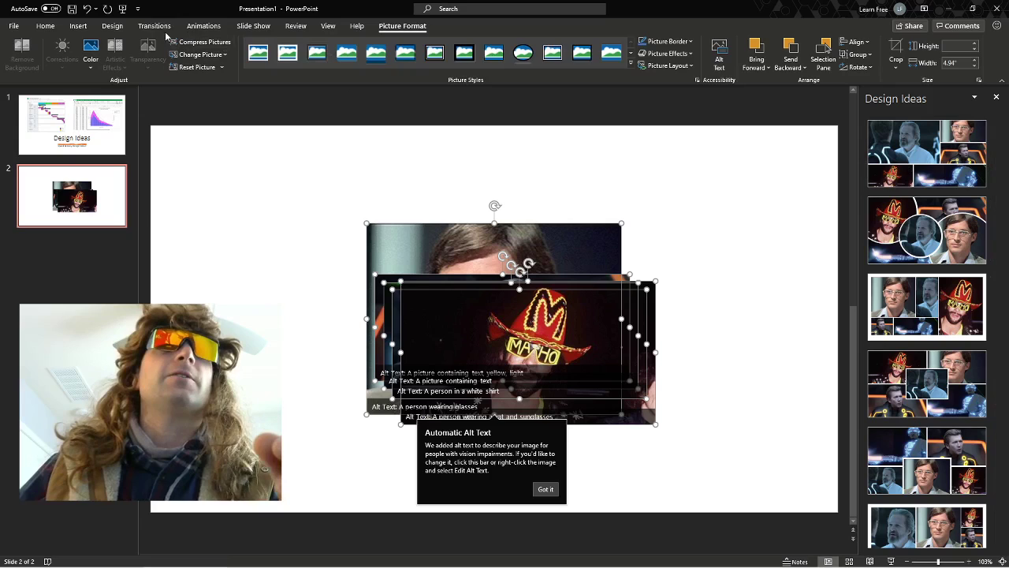
{"action": "left_click", "coordinate": [112, 26]}
{"action": "left_click", "coordinate": [952, 63]}
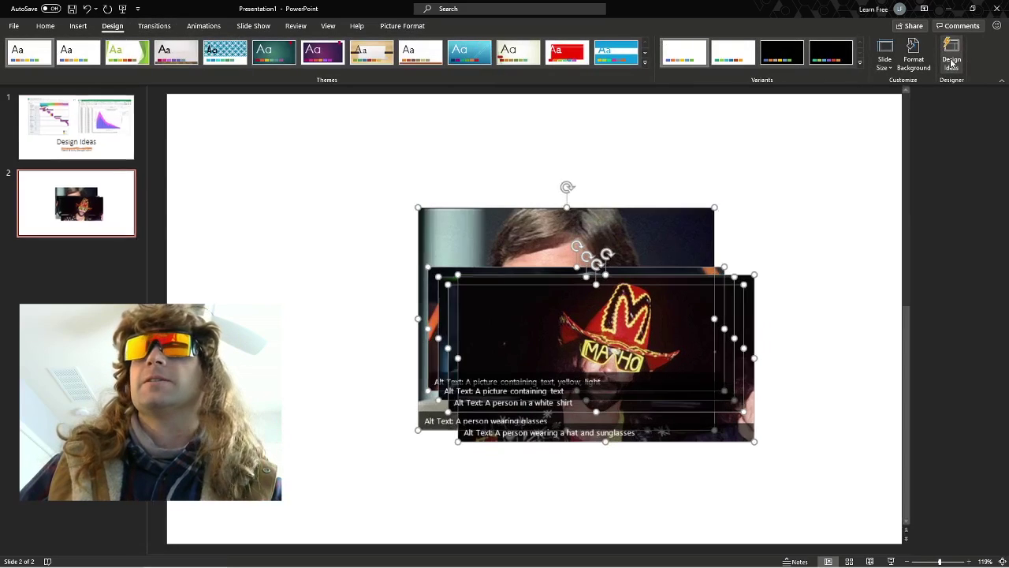
{"action": "left_click", "coordinate": [952, 63]}
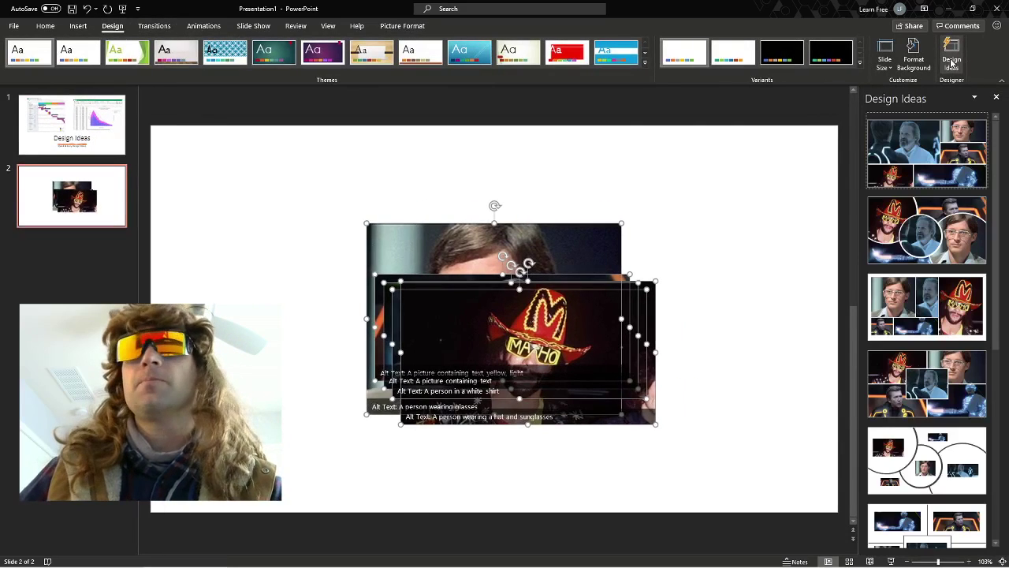
{"action": "left_click", "coordinate": [926, 154]}
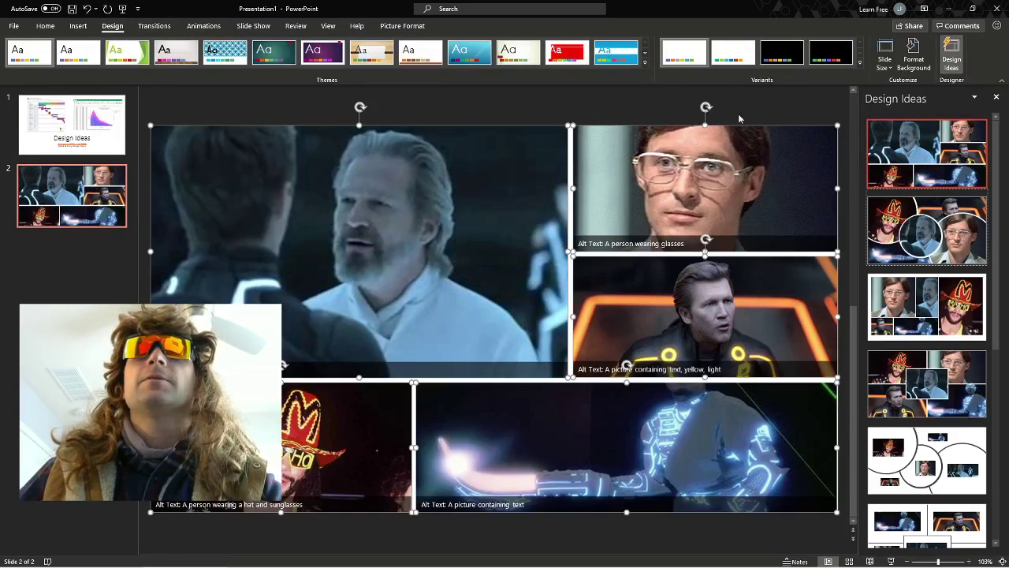
{"action": "left_click", "coordinate": [777, 103]}
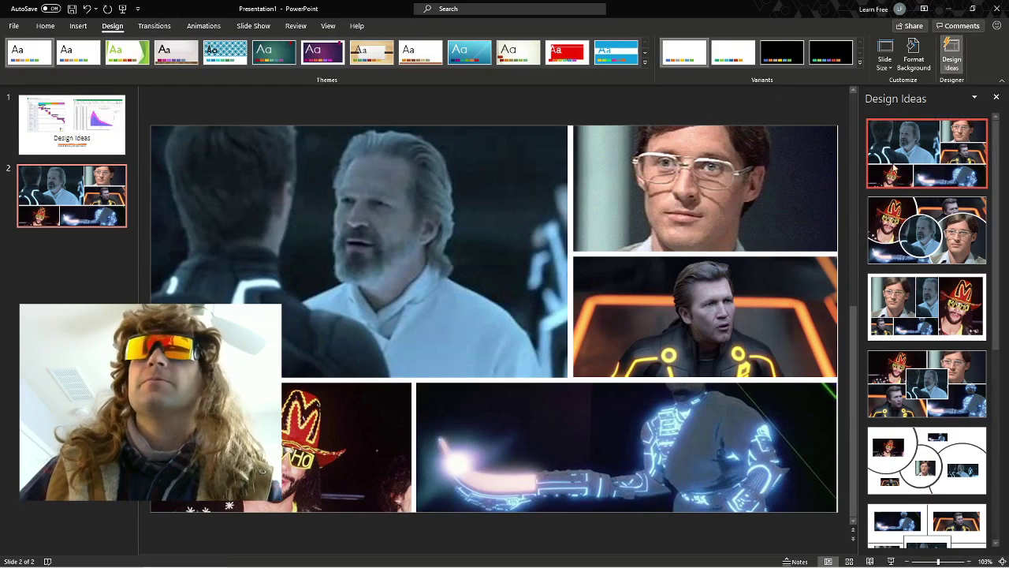
Step: Try the circular, framed-centre and grid collages, settling on the dark collage
{"action": "left_click", "coordinate": [930, 221]}
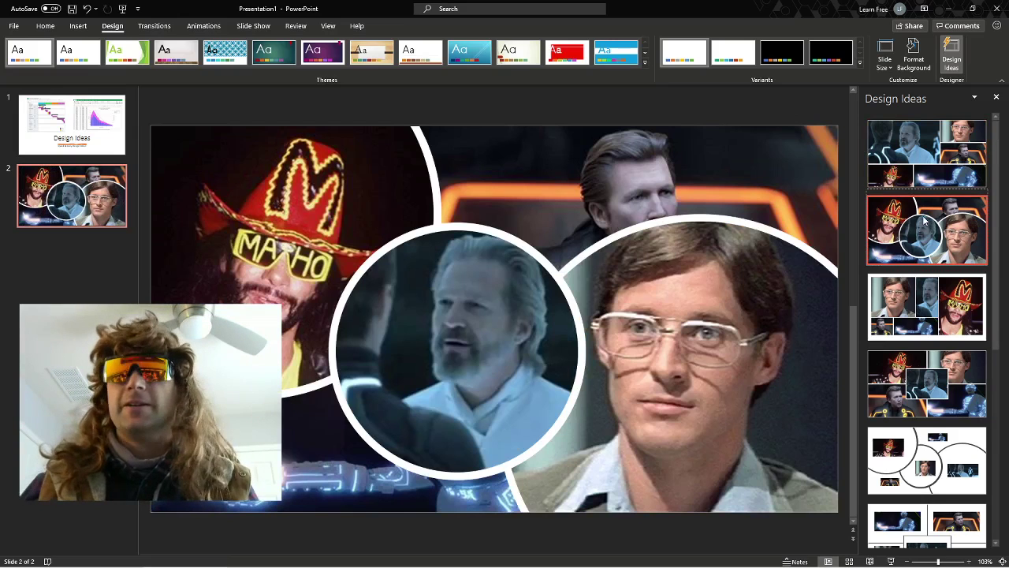
{"action": "left_click", "coordinate": [953, 380]}
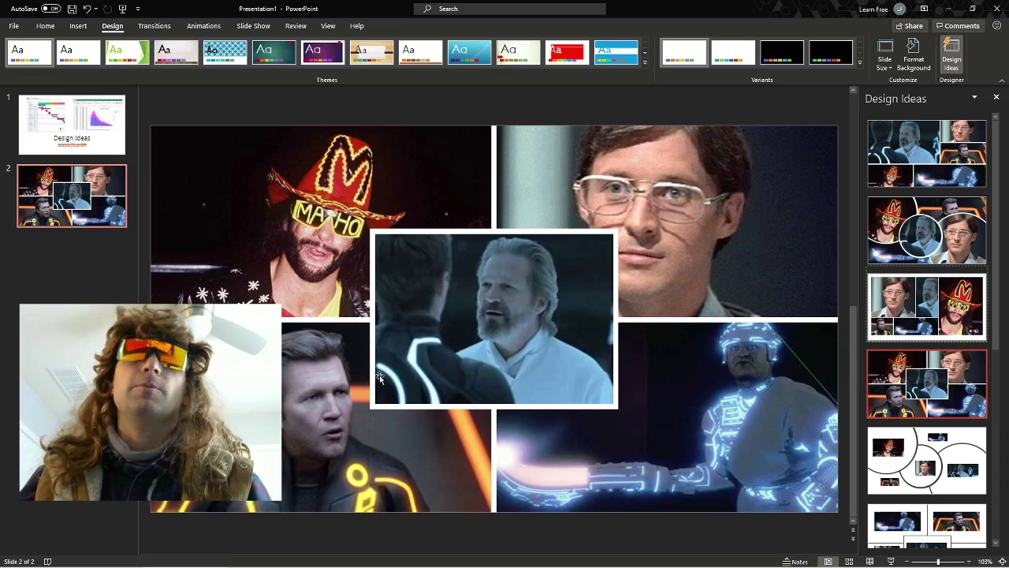
{"action": "scroll", "coordinate": [958, 390], "scroll_direction": "down", "scroll_amount": 2}
{"action": "left_click", "coordinate": [935, 377]}
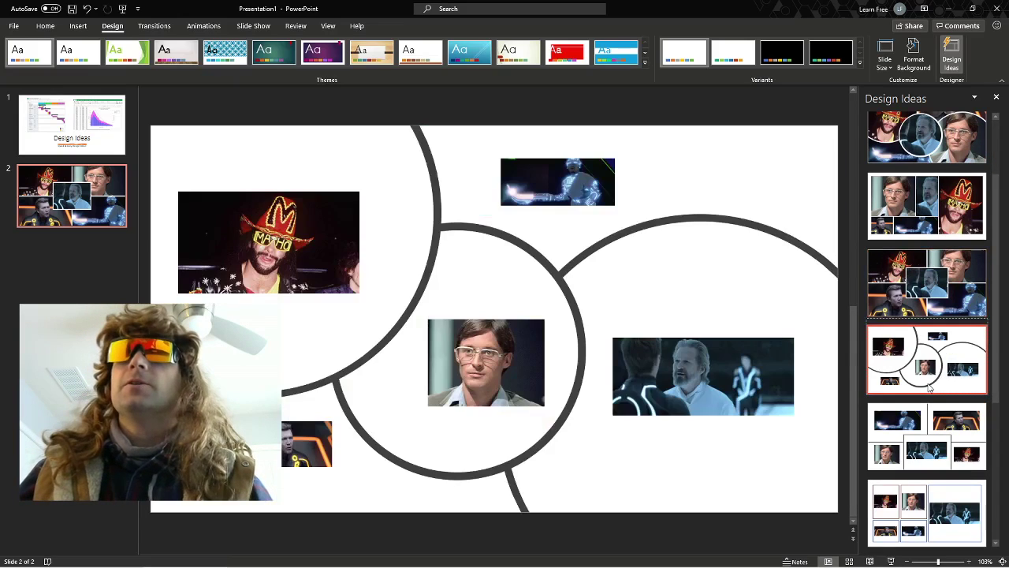
{"action": "left_click", "coordinate": [940, 439]}
{"action": "left_click", "coordinate": [935, 434]}
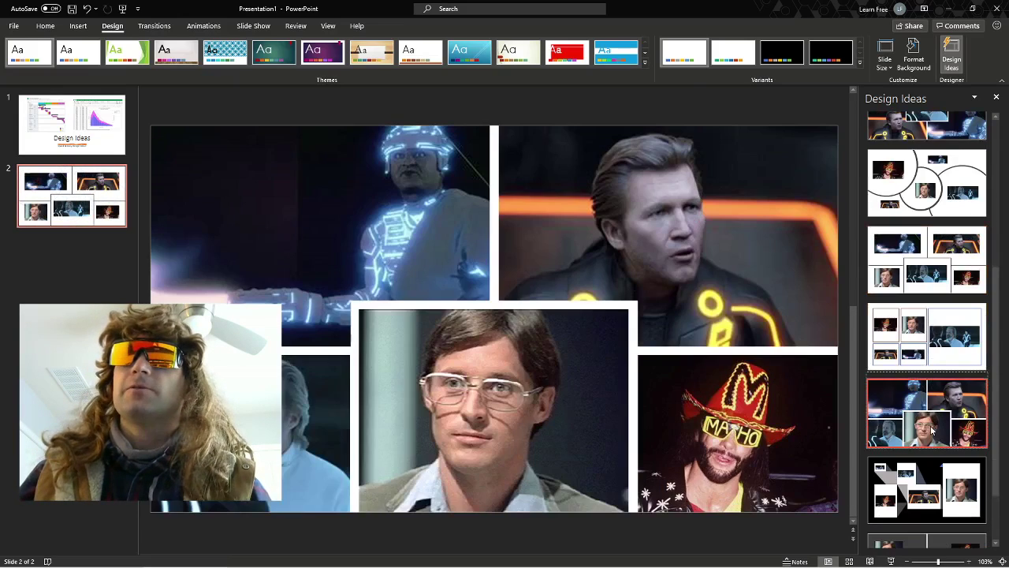
{"action": "left_click", "coordinate": [574, 353]}
Step: Move the glasses picture top right and the orange-lit Tron picture, then undo two moves
{"action": "left_click_drag", "start_coordinate": [575, 353], "coordinate": [773, 172]}
{"action": "mouse_move", "coordinate": [788, 344]}
{"action": "left_mouse_down"}
{"action": "mouse_move", "coordinate": [641, 410]}
{"action": "mouse_move", "coordinate": [635, 480]}
{"action": "mouse_move", "coordinate": [757, 362]}
{"action": "mouse_move", "coordinate": [788, 351]}
{"action": "mouse_move", "coordinate": [777, 349]}
{"action": "left_mouse_up"}
{"action": "key", "text": "ctrl+z"}
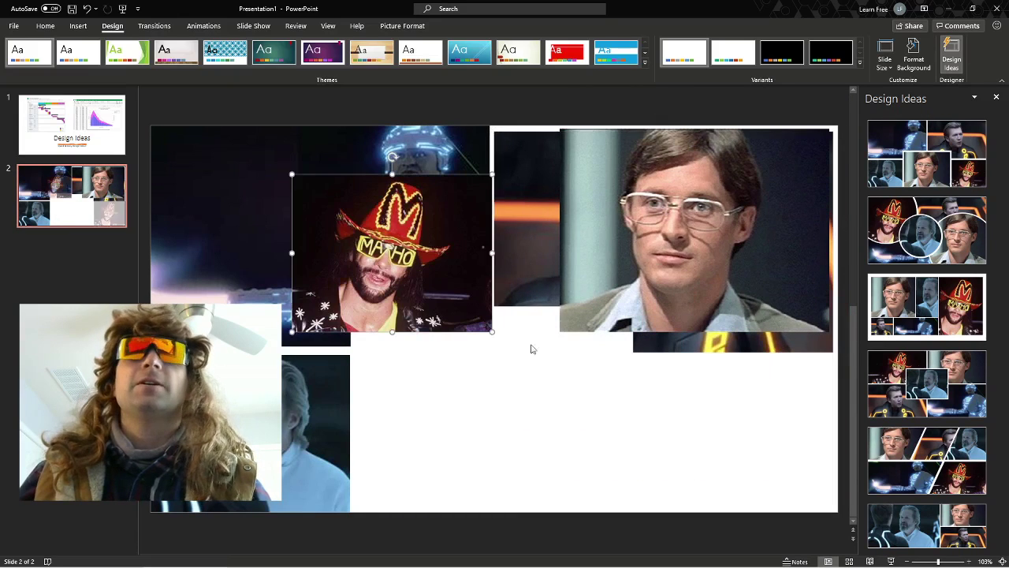
{"action": "key", "text": "ctrl+z"}
{"action": "key", "text": "ctrl+z"}
{"action": "key", "text": "ctrl+z"}
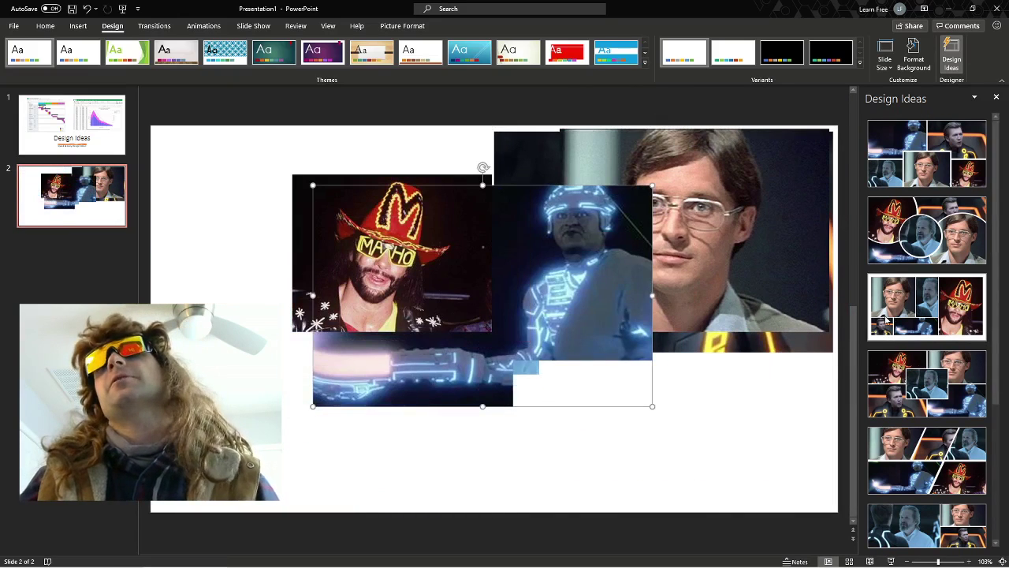
Step: Try several collage thumbnails and apply the one led by the large bearded-man picture
{"action": "left_click", "coordinate": [906, 229]}
{"action": "left_click", "coordinate": [950, 148]}
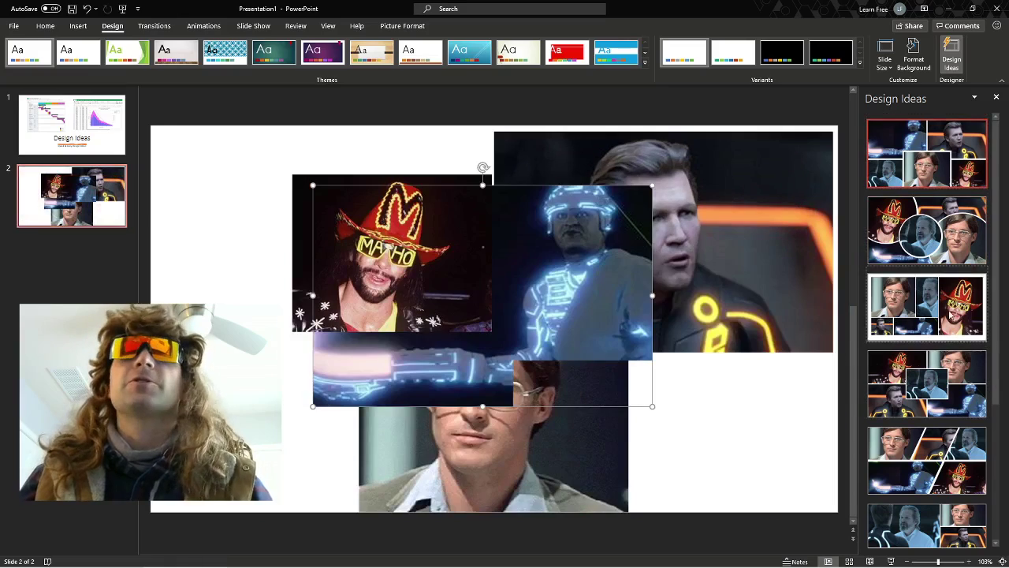
{"action": "left_click", "coordinate": [938, 228]}
{"action": "left_click", "coordinate": [940, 306]}
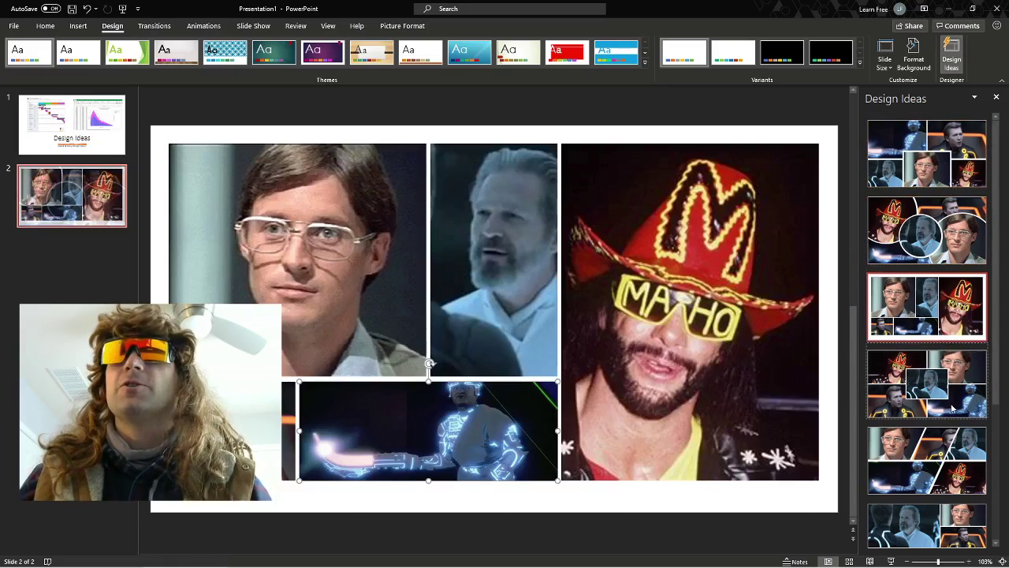
{"action": "left_click", "coordinate": [942, 384]}
{"action": "left_click", "coordinate": [943, 451]}
{"action": "scroll", "coordinate": [937, 496], "scroll_direction": "down", "scroll_amount": 1}
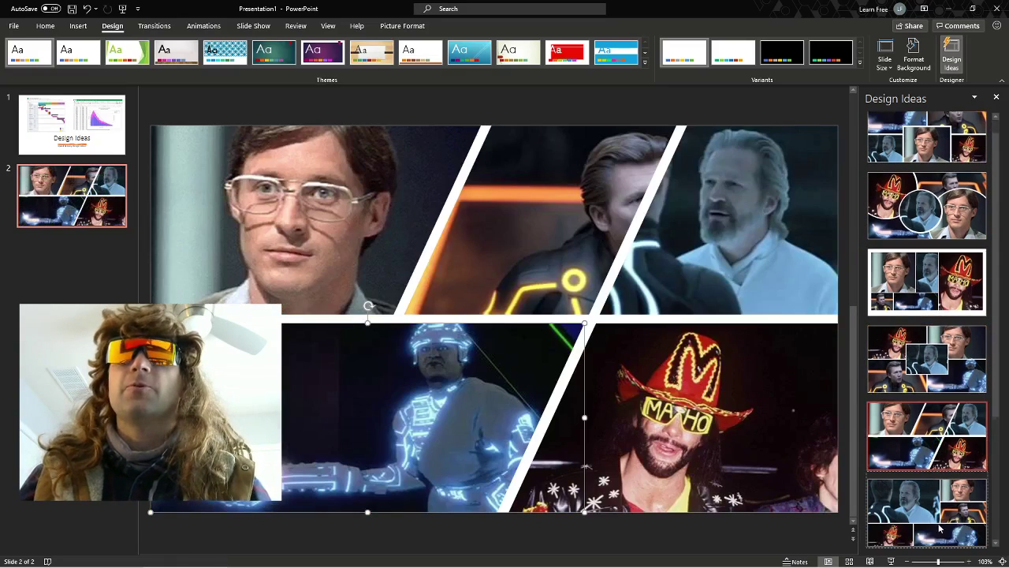
{"action": "left_click", "coordinate": [943, 494]}
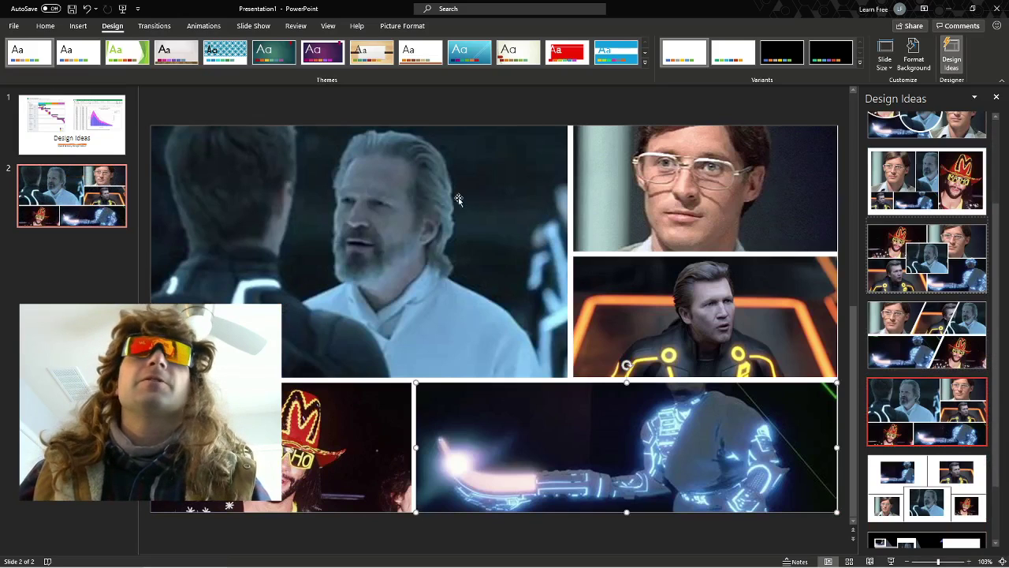
{"action": "right_click", "coordinate": [454, 140]}
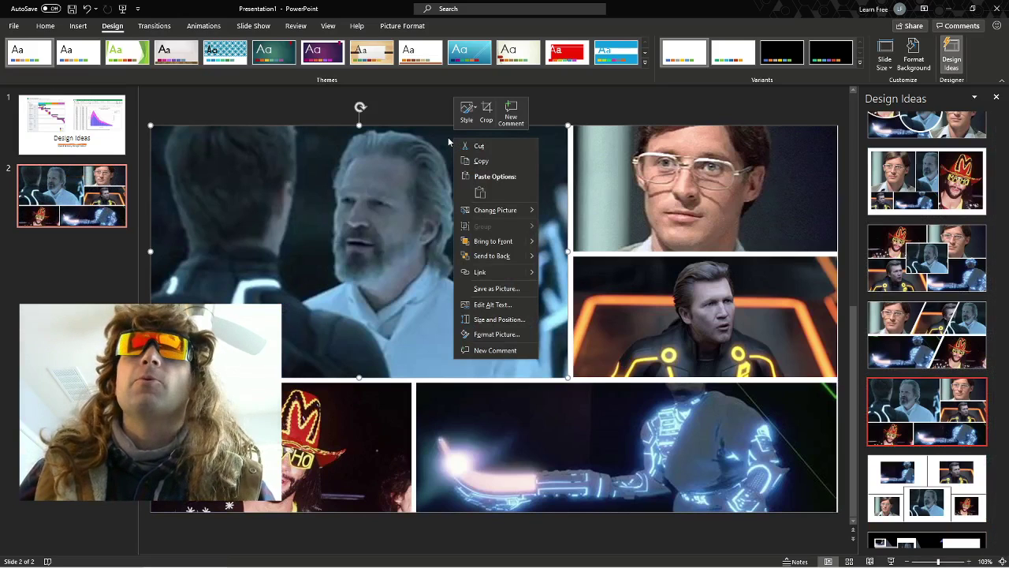
{"action": "key", "text": "Escape"}
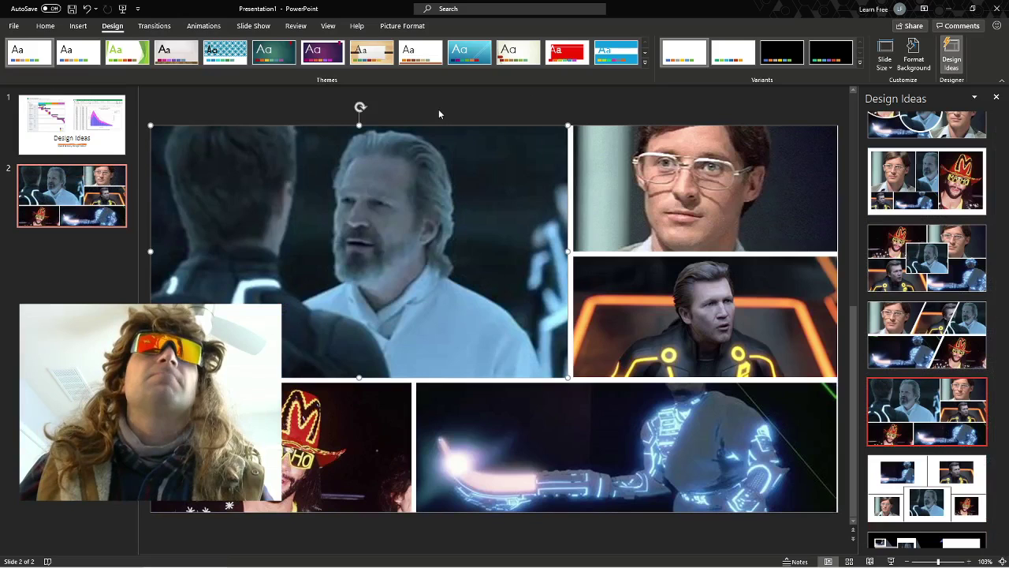
Step: Add a widened text box over the bearded-man picture reading 'Tron - Cool or no? Your opinion'
{"action": "left_click", "coordinate": [79, 25]}
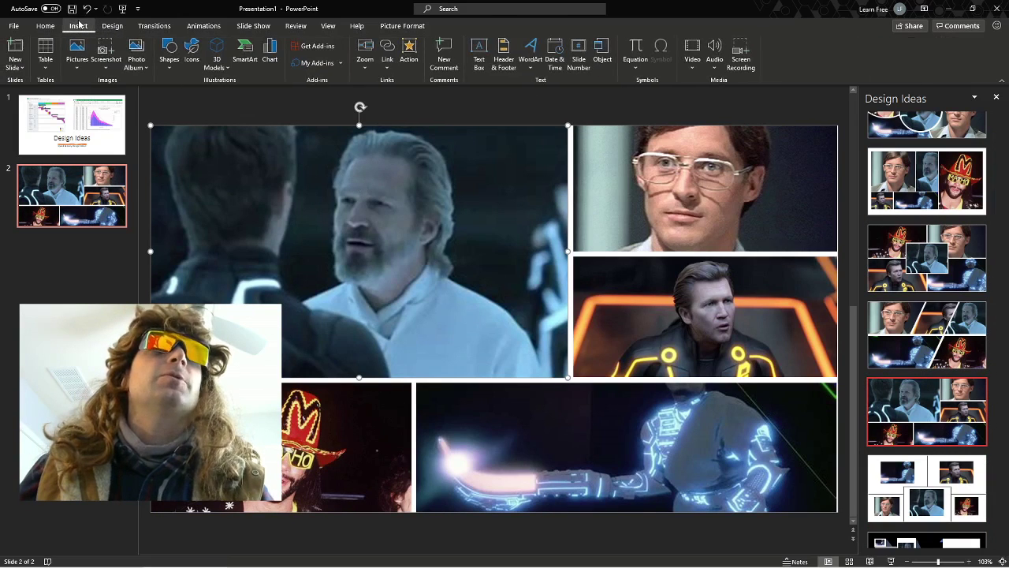
{"action": "left_click", "coordinate": [487, 62]}
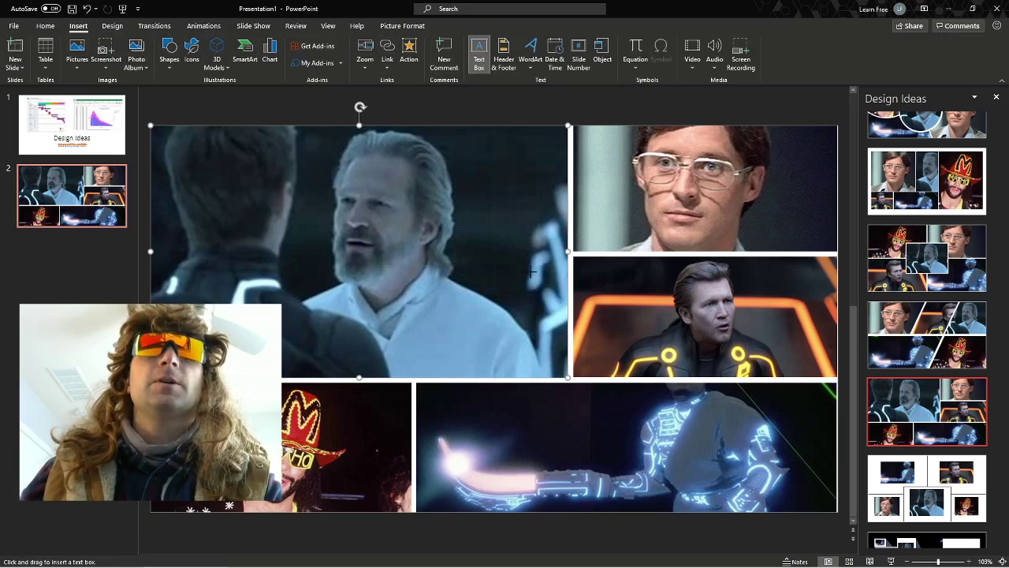
{"action": "mouse_move", "coordinate": [489, 191]}
{"action": "left_mouse_down"}
{"action": "mouse_move", "coordinate": [533, 383]}
{"action": "mouse_move", "coordinate": [523, 301]}
{"action": "left_mouse_up"}
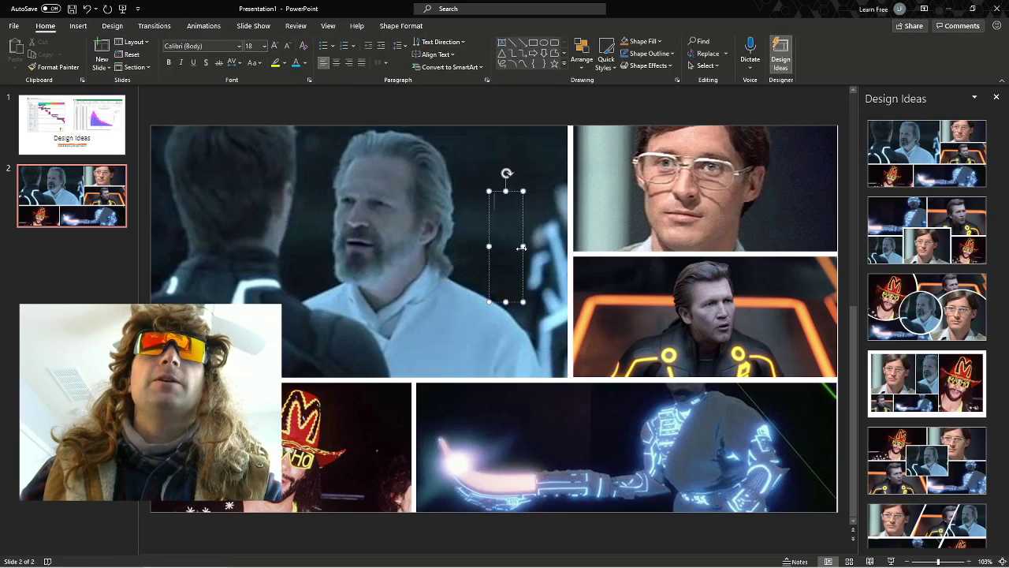
{"action": "left_click_drag", "start_coordinate": [521, 248], "coordinate": [663, 243]}
{"action": "type", "text": "Tron - Cool"}
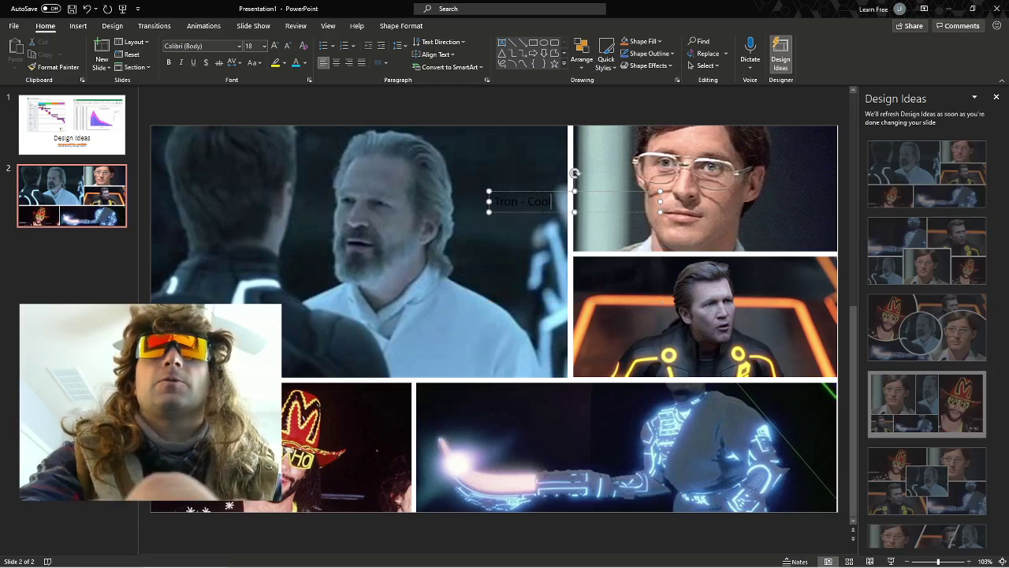
{"action": "type", "text": " or no? Y"}
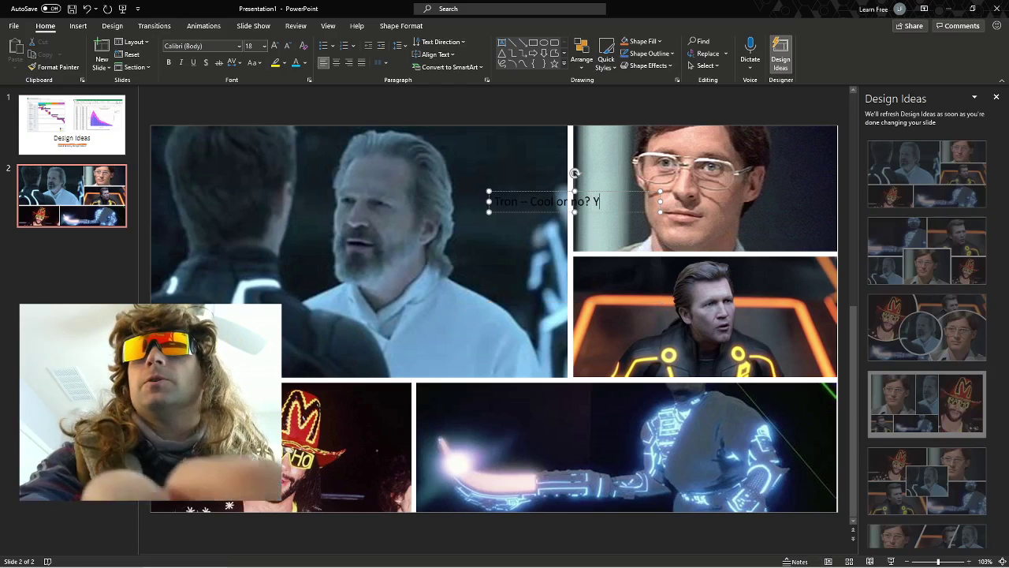
{"action": "type", "text": "our opinion may vary."}
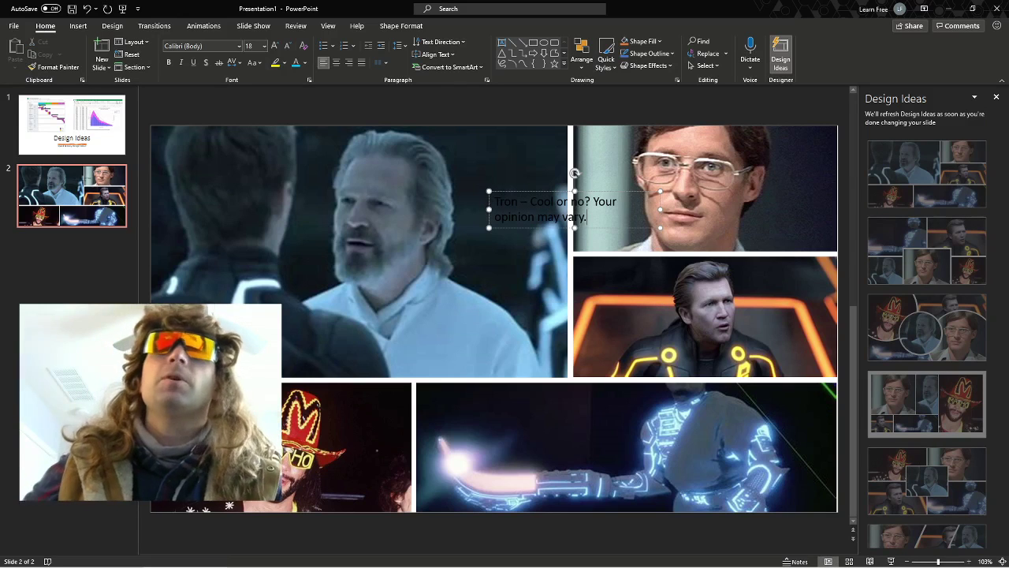
Step: Finish the caption and cycle through the first suggested layouts for the Tron slide
{"action": "left_click", "coordinate": [577, 140]}
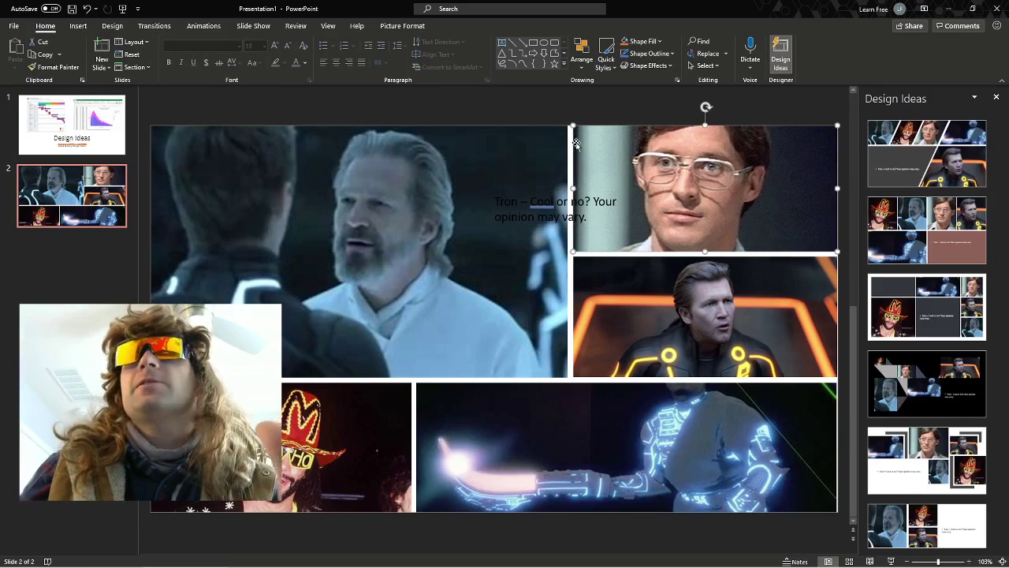
{"action": "left_click", "coordinate": [902, 164]}
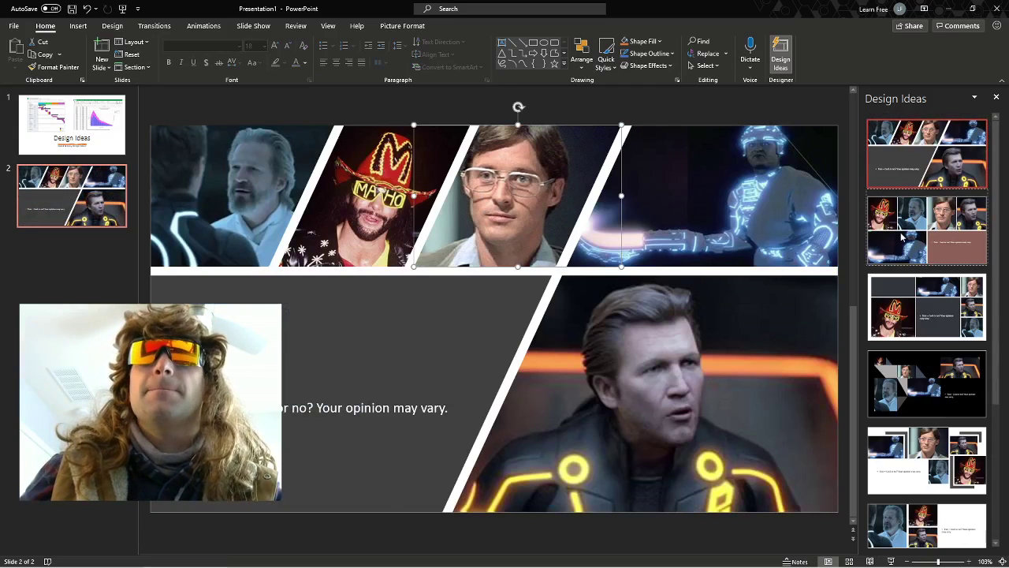
{"action": "left_click", "coordinate": [903, 236]}
{"action": "left_click", "coordinate": [915, 308]}
{"action": "left_click", "coordinate": [913, 373]}
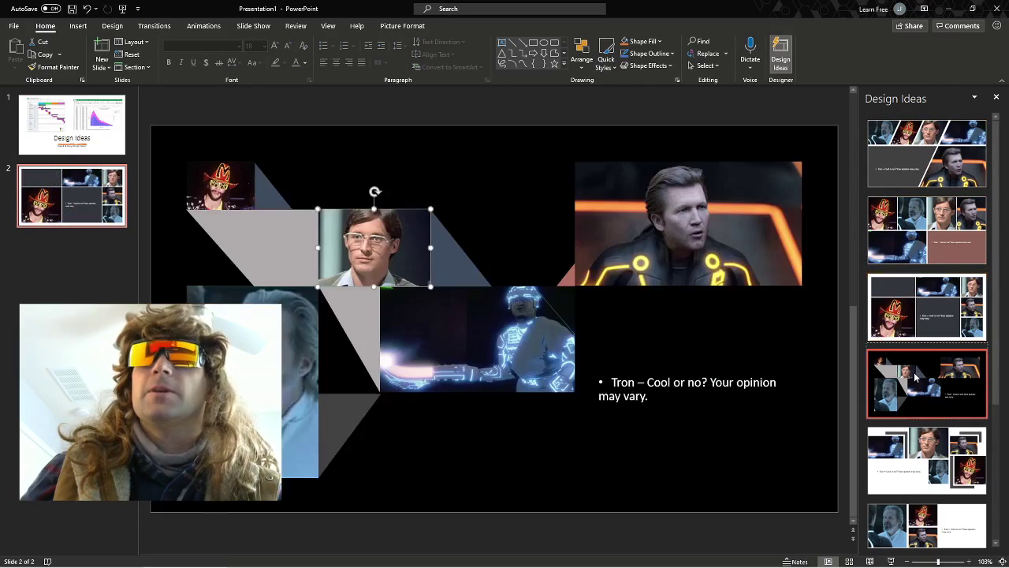
{"action": "left_click", "coordinate": [934, 451]}
{"action": "left_click", "coordinate": [938, 365]}
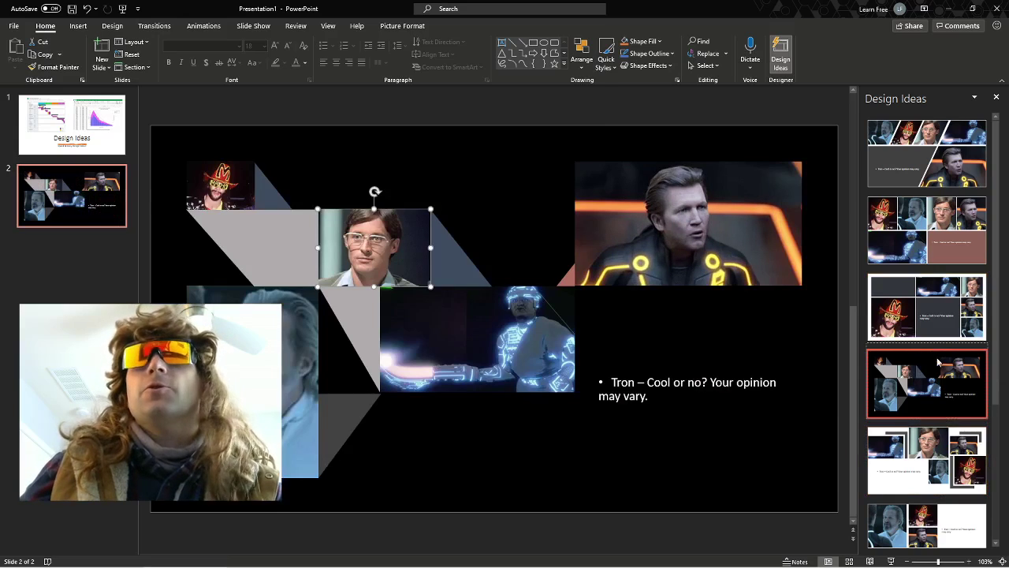
{"action": "left_click", "coordinate": [935, 454]}
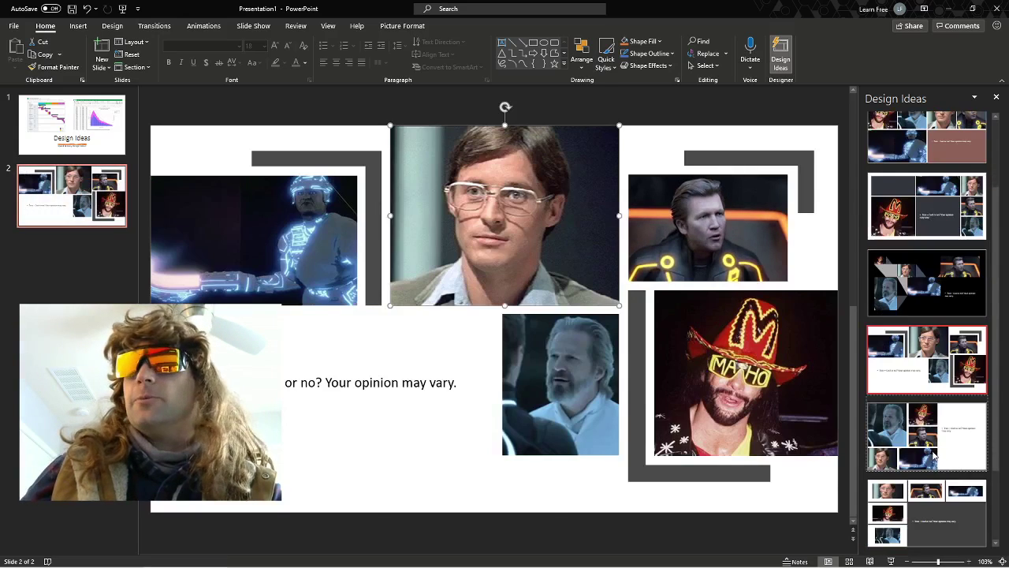
{"action": "left_click", "coordinate": [934, 455]}
Step: Load more suggestions and apply the dark layout with a left caption panel beside the grid
{"action": "left_click", "coordinate": [926, 513]}
{"action": "left_click", "coordinate": [931, 358]}
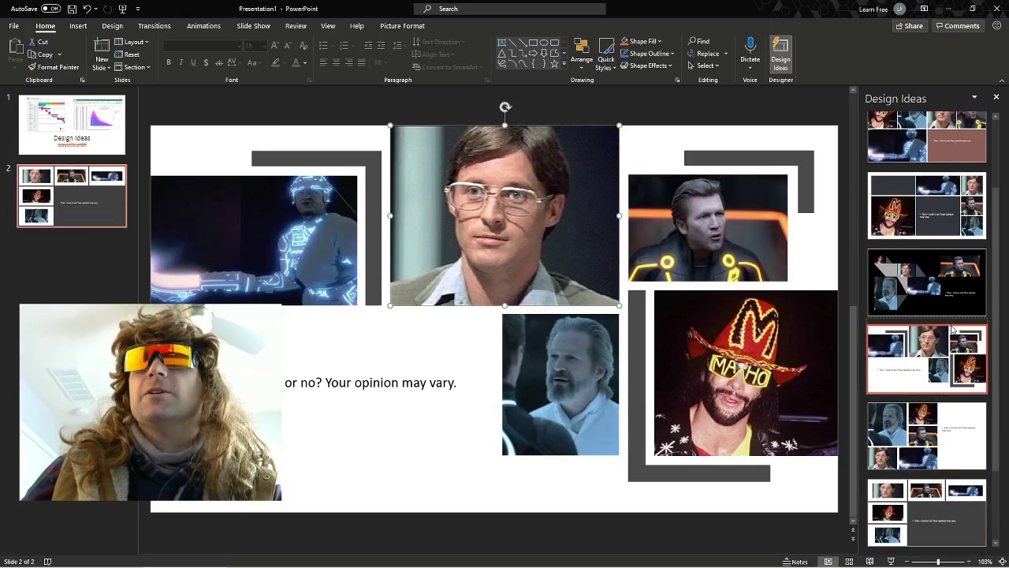
{"action": "scroll", "coordinate": [948, 330], "scroll_direction": "down", "scroll_amount": 3}
{"action": "left_click", "coordinate": [931, 411]}
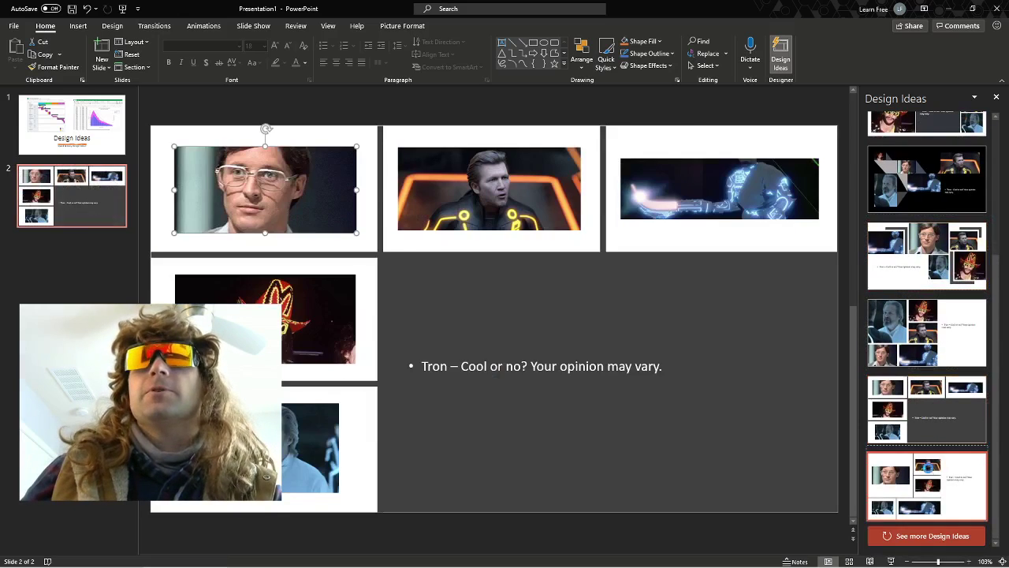
{"action": "left_click", "coordinate": [930, 488]}
{"action": "left_click", "coordinate": [934, 535]}
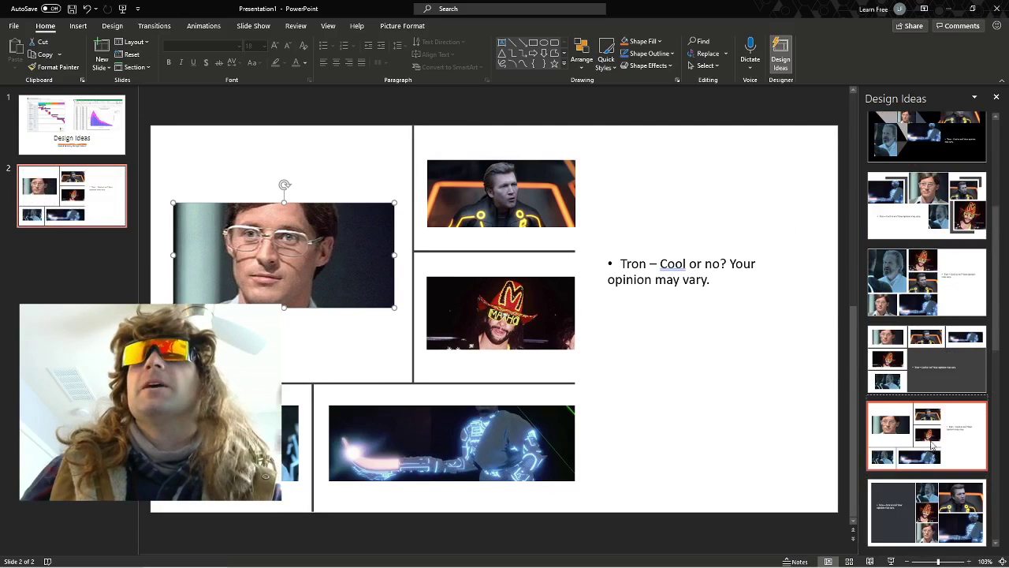
{"action": "scroll", "coordinate": [933, 445], "scroll_direction": "down", "scroll_amount": 1}
{"action": "left_click", "coordinate": [929, 444]}
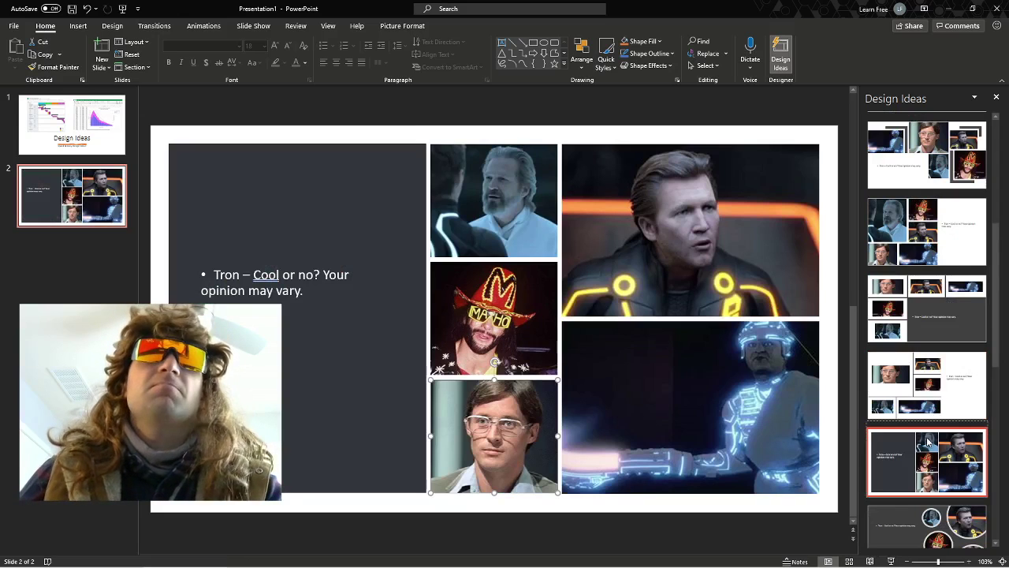
{"action": "scroll", "coordinate": [928, 443], "scroll_direction": "down", "scroll_amount": 3}
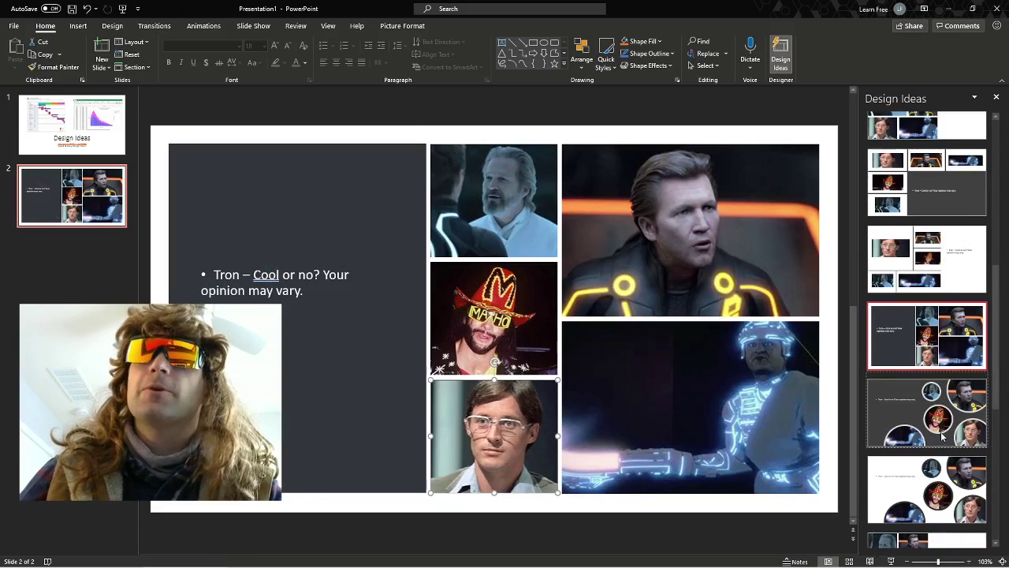
Step: Try the circle-cropped, picture-grid, bracket-framed and row-of-five layouts on the Tron slide
{"action": "left_click", "coordinate": [938, 437]}
{"action": "left_click", "coordinate": [942, 438]}
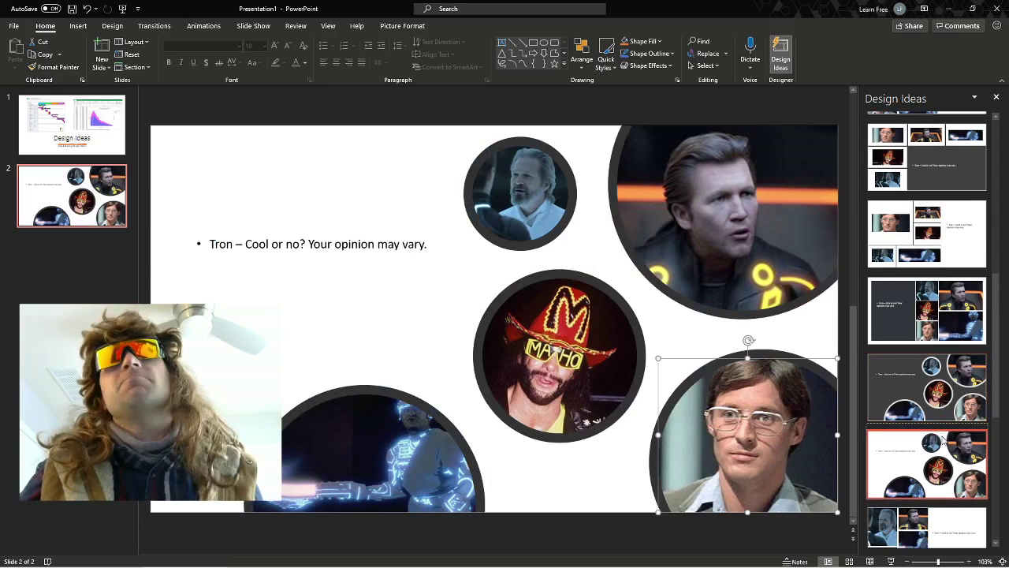
{"action": "scroll", "coordinate": [944, 440], "scroll_direction": "down", "scroll_amount": 2}
{"action": "left_click", "coordinate": [963, 446]}
{"action": "scroll", "coordinate": [963, 446], "scroll_direction": "down", "scroll_amount": 1}
{"action": "left_click", "coordinate": [946, 518]}
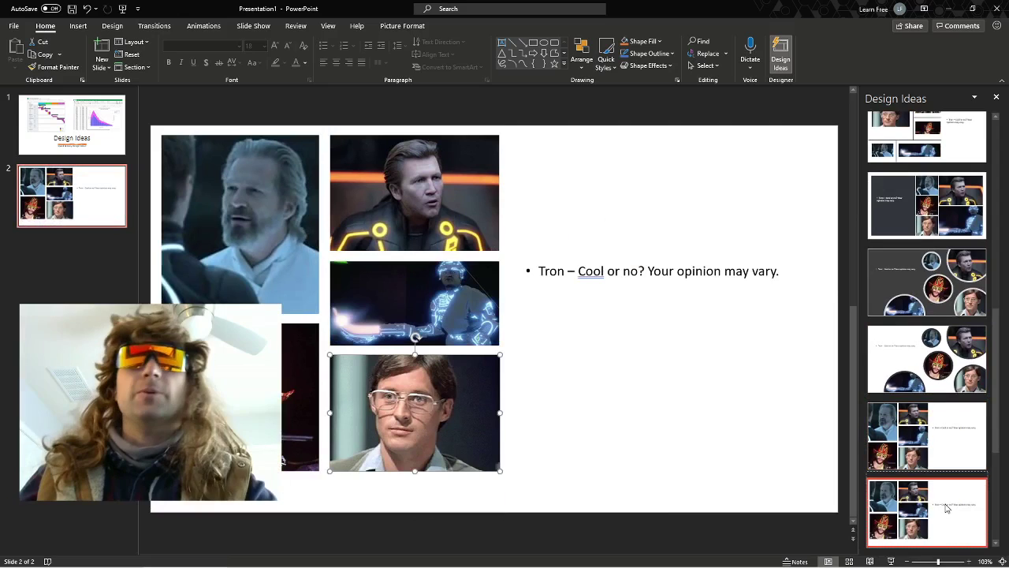
{"action": "scroll", "coordinate": [946, 508], "scroll_direction": "down", "scroll_amount": 1}
{"action": "left_click", "coordinate": [942, 505]}
{"action": "left_click", "coordinate": [924, 483]}
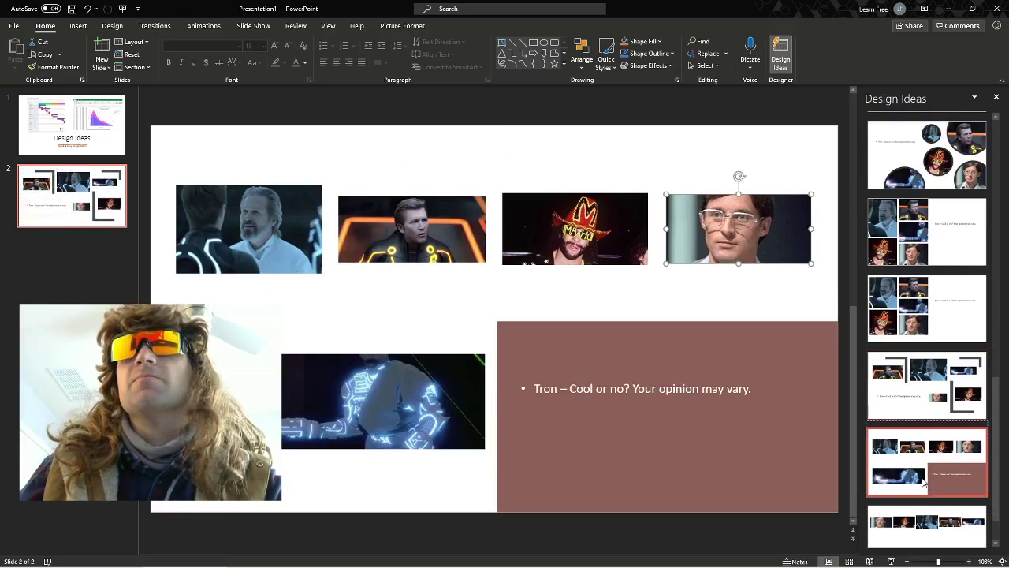
{"action": "scroll", "coordinate": [925, 483], "scroll_direction": "down", "scroll_amount": 1}
{"action": "left_click", "coordinate": [922, 481]}
Step: Load more suggestions and apply the grey triangle layout with white-framed photos
{"action": "left_click", "coordinate": [933, 534]}
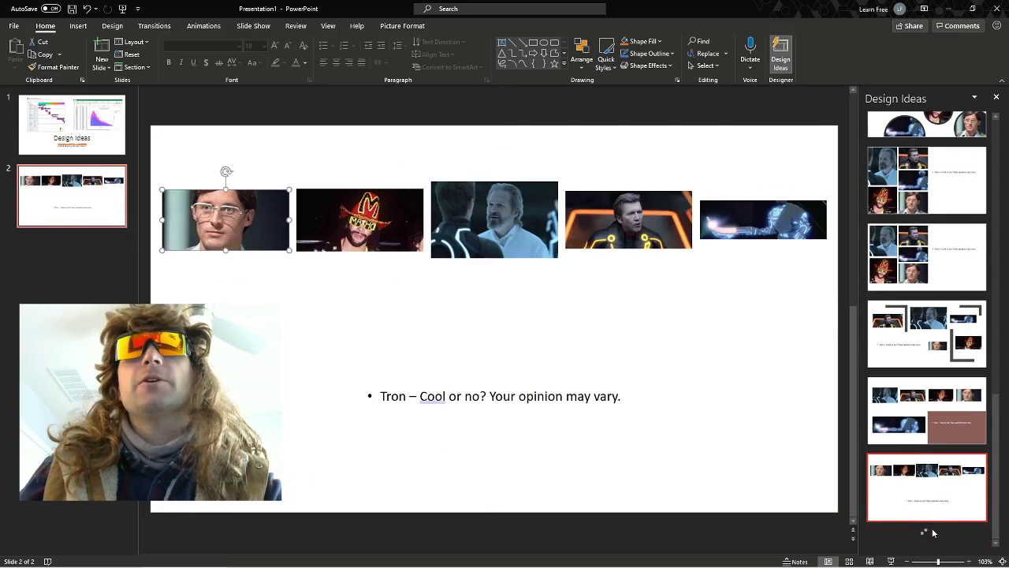
{"action": "scroll", "coordinate": [935, 410], "scroll_direction": "down", "scroll_amount": 3}
{"action": "left_click", "coordinate": [937, 373]}
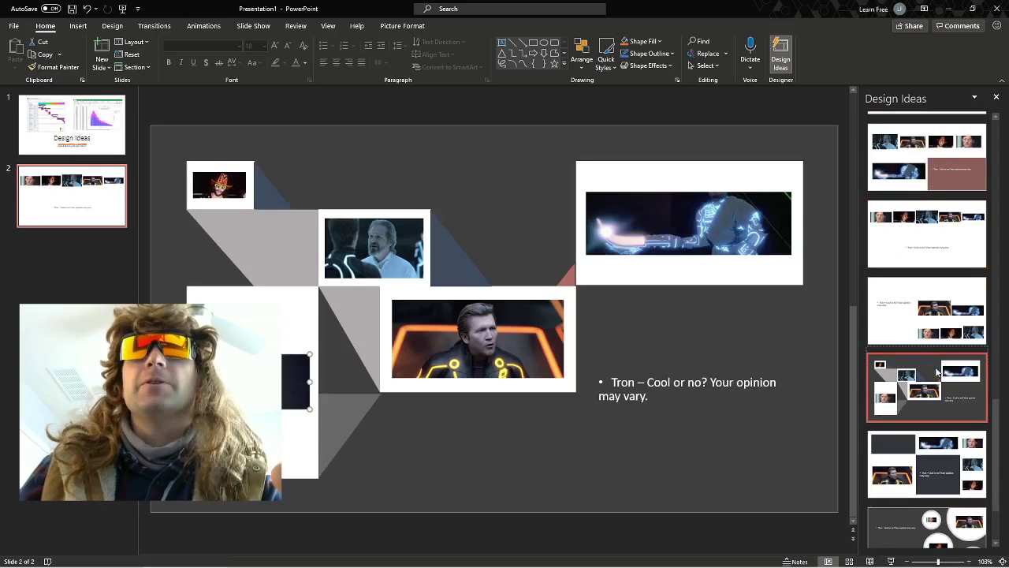
{"action": "left_click", "coordinate": [932, 446]}
{"action": "scroll", "coordinate": [932, 447], "scroll_direction": "down", "scroll_amount": 1}
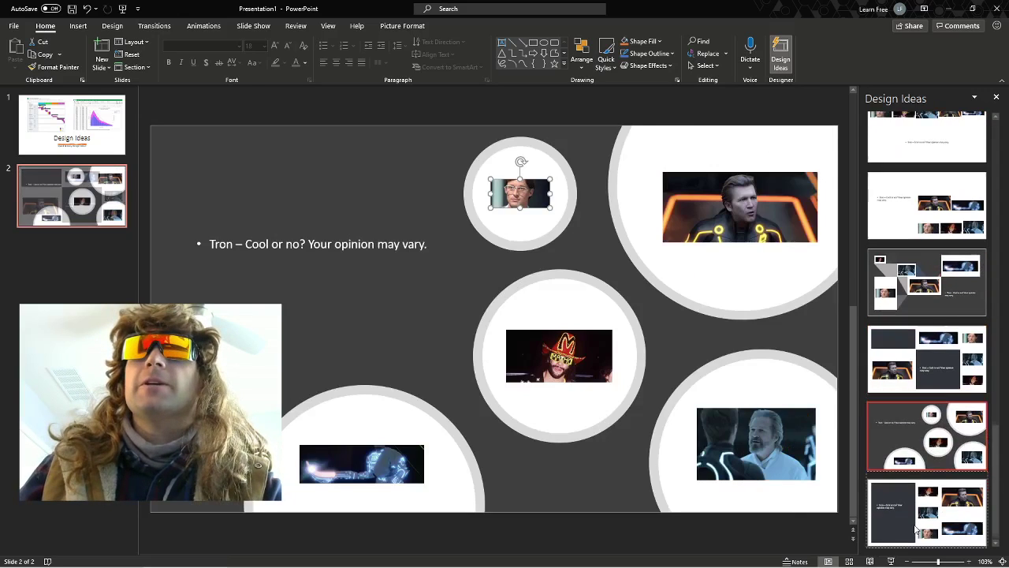
{"action": "left_click", "coordinate": [914, 511]}
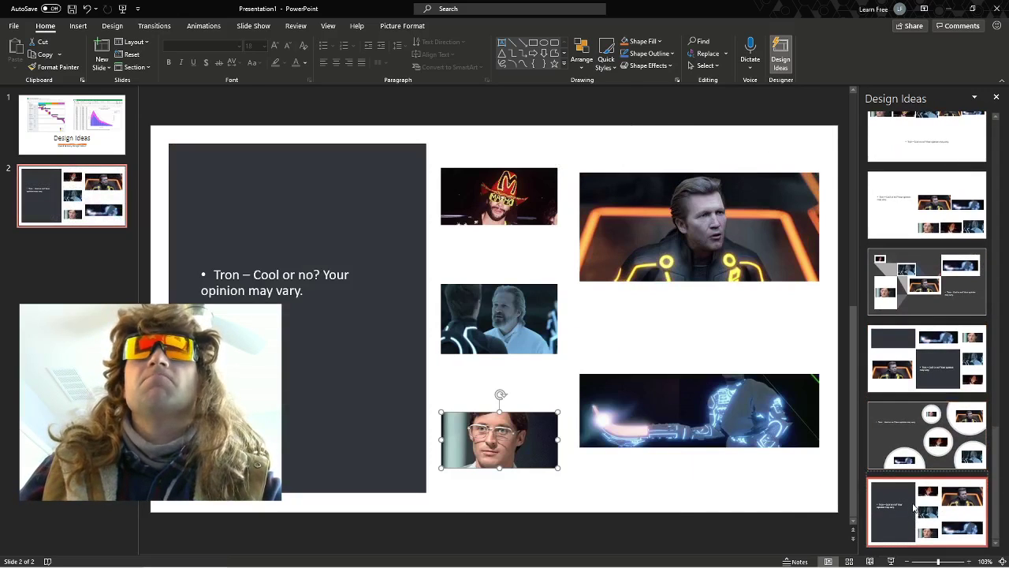
{"action": "scroll", "coordinate": [927, 315], "scroll_direction": "up", "scroll_amount": 1}
{"action": "left_click", "coordinate": [923, 153]}
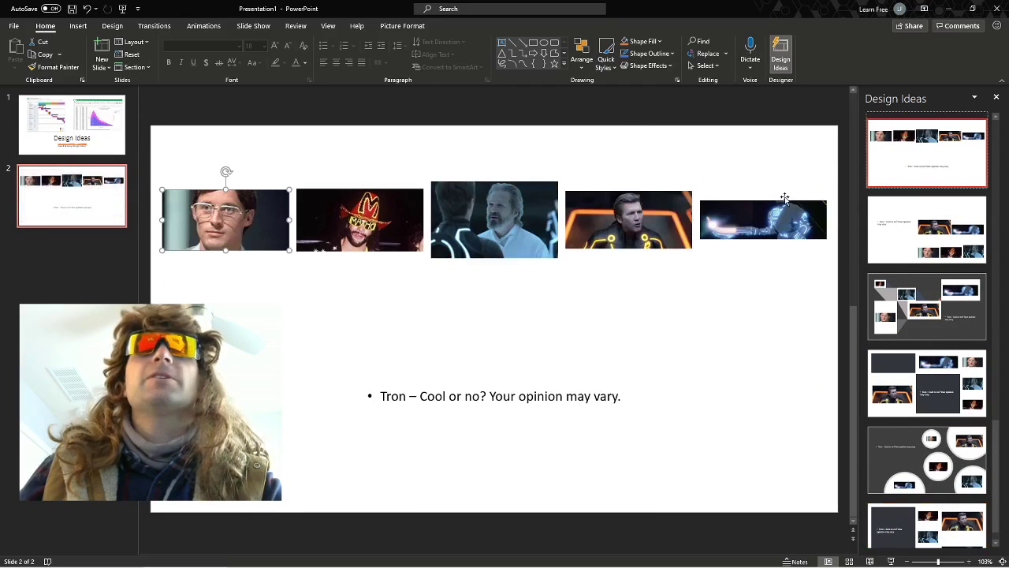
{"action": "left_click", "coordinate": [935, 332]}
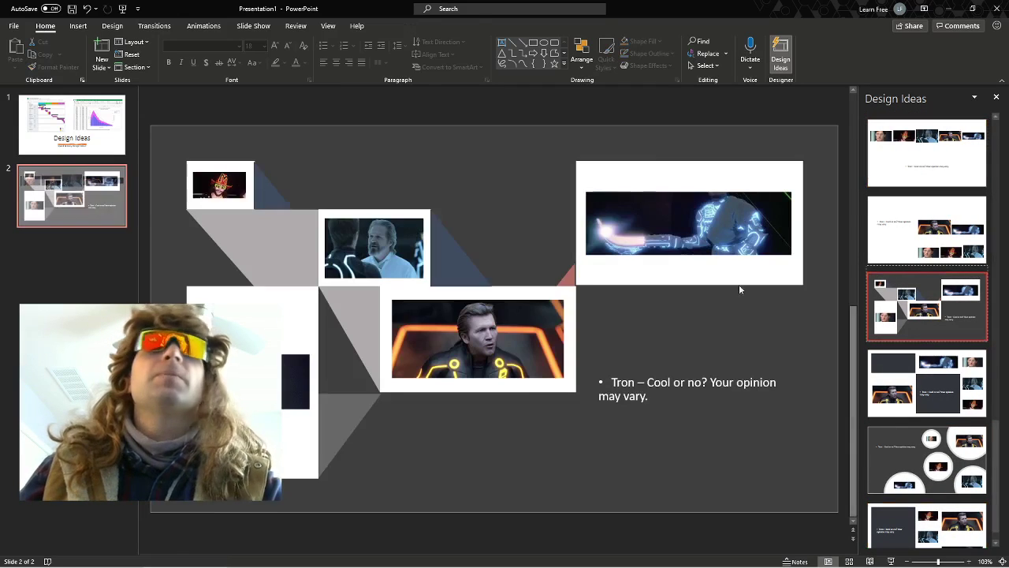
Step: Give the title slide a Reveal transition
{"action": "left_click", "coordinate": [78, 112]}
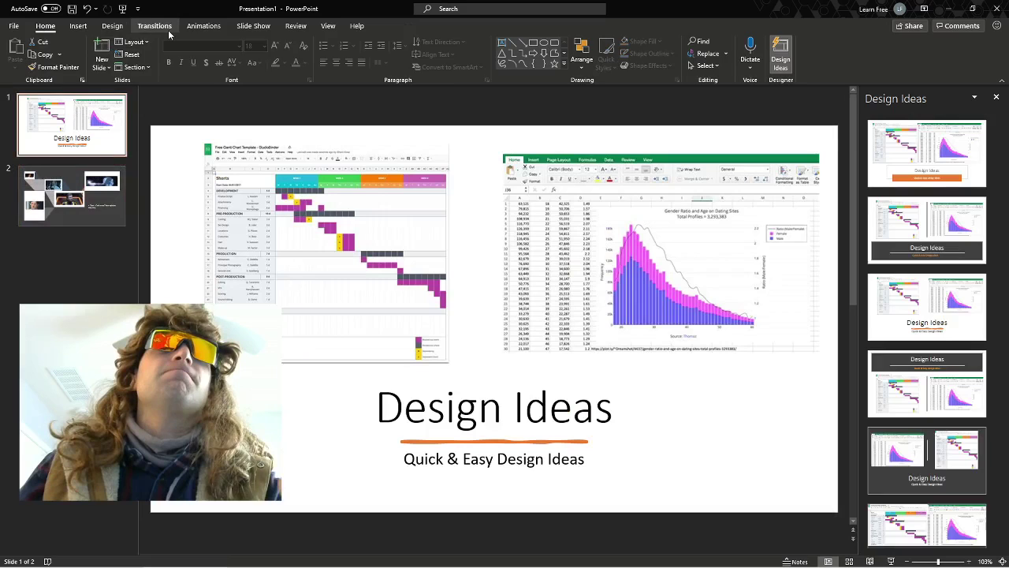
{"action": "left_click", "coordinate": [157, 26]}
{"action": "left_click", "coordinate": [317, 54]}
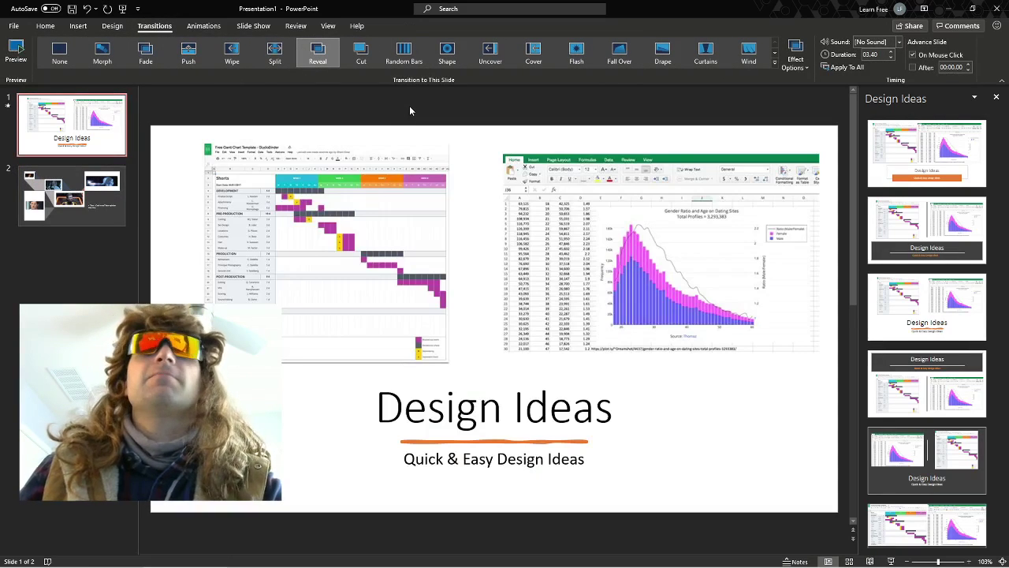
Step: Switch between the Tron slide and the title slide to check their transitions
{"action": "left_click", "coordinate": [69, 197]}
{"action": "key", "text": "Up"}
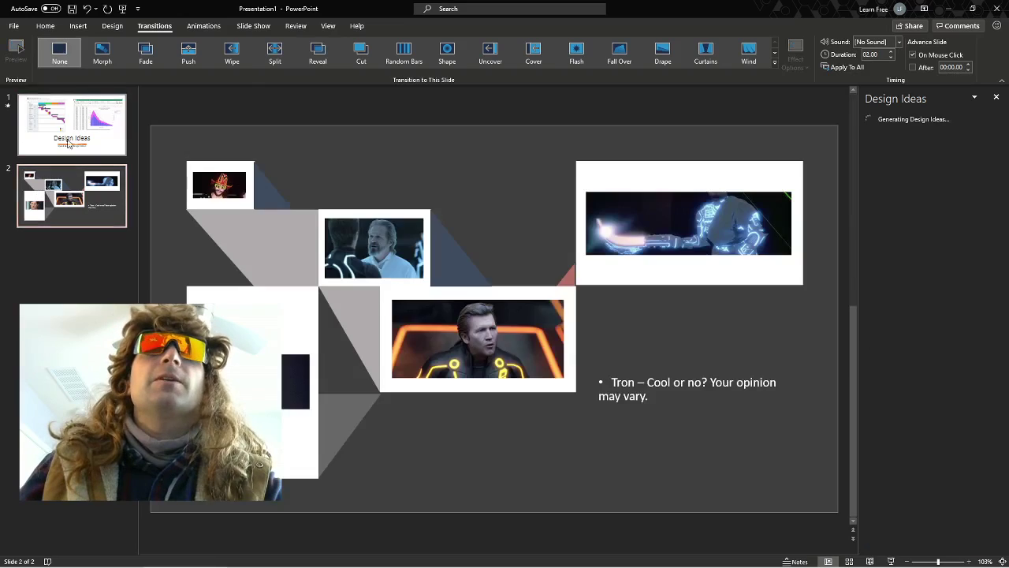
{"action": "key", "text": "Down"}
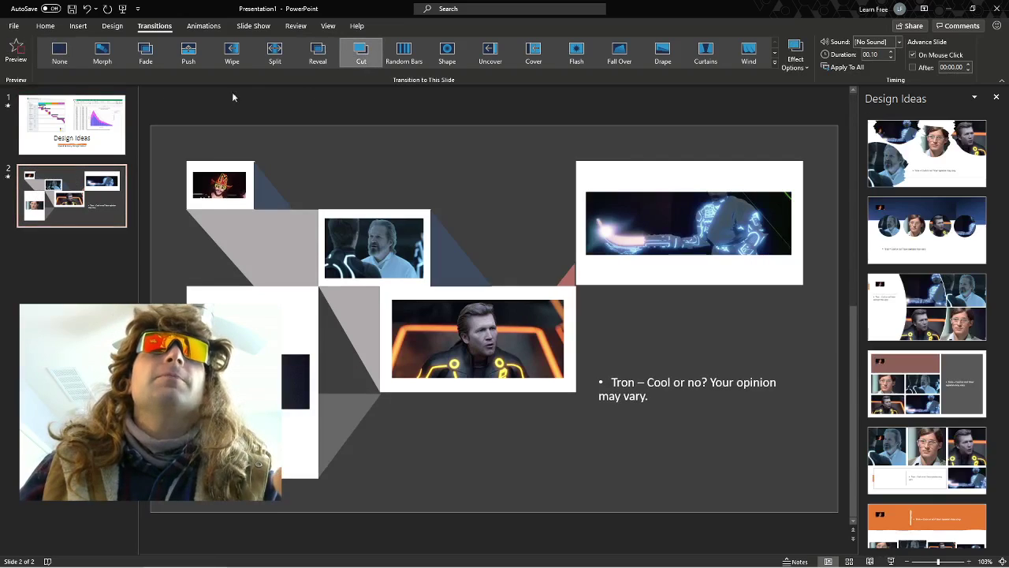
{"action": "key", "text": "Up"}
{"action": "left_click", "coordinate": [88, 207]}
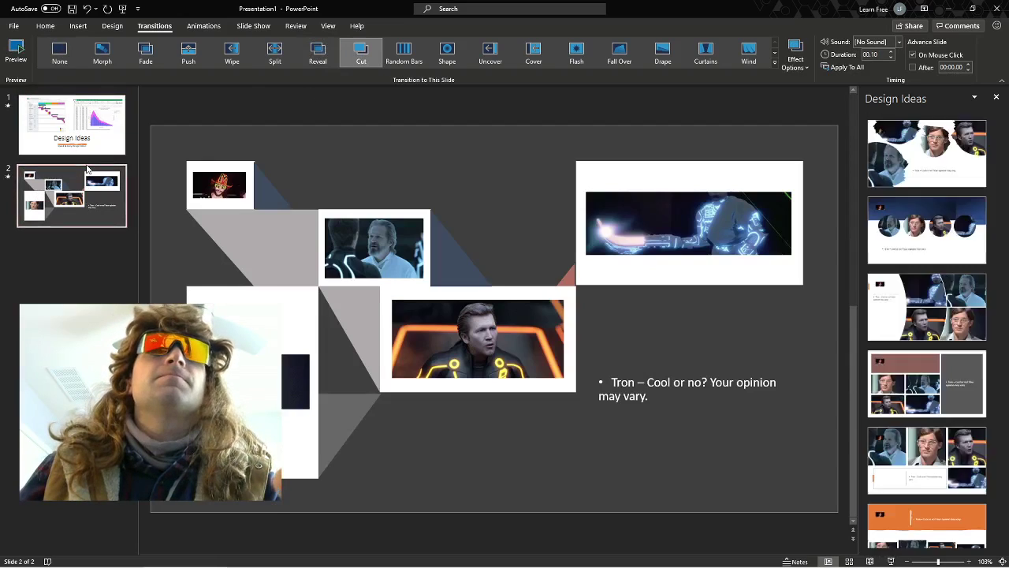
{"action": "left_click", "coordinate": [89, 149]}
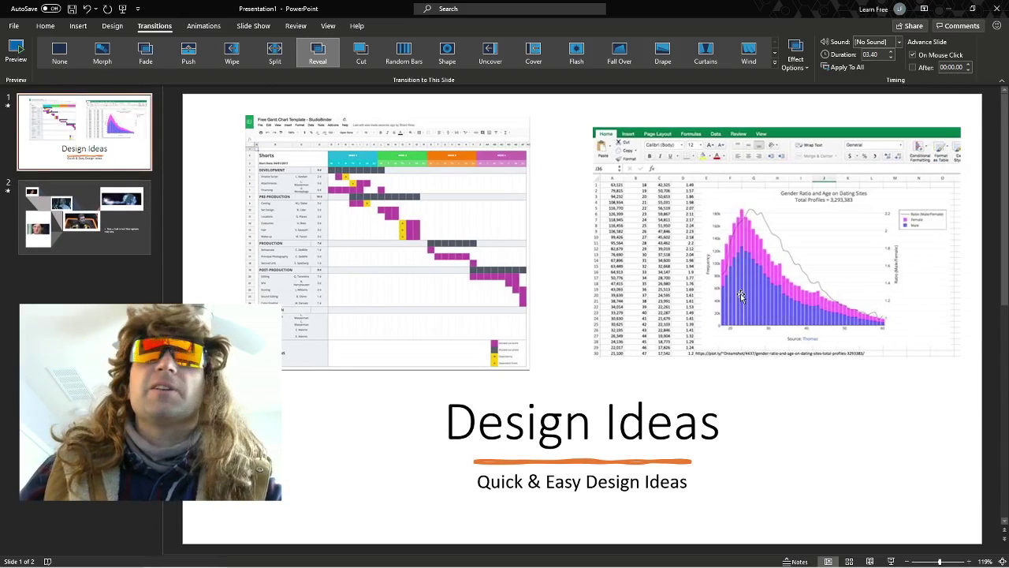
Step: Select the Design Ideas title placeholder, then deselect it with Esc
{"action": "left_click", "coordinate": [766, 386]}
{"action": "key", "text": "Escape"}
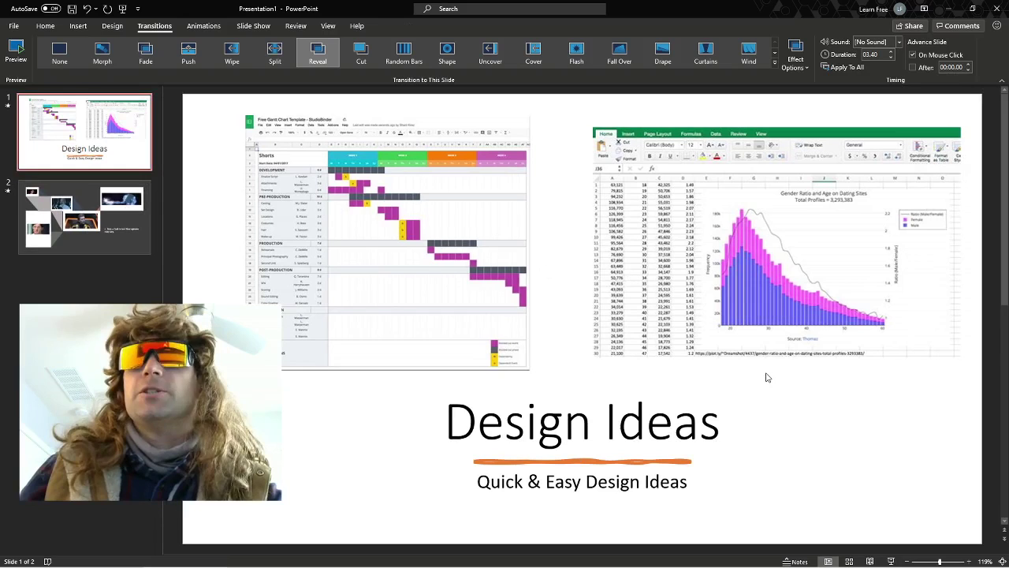